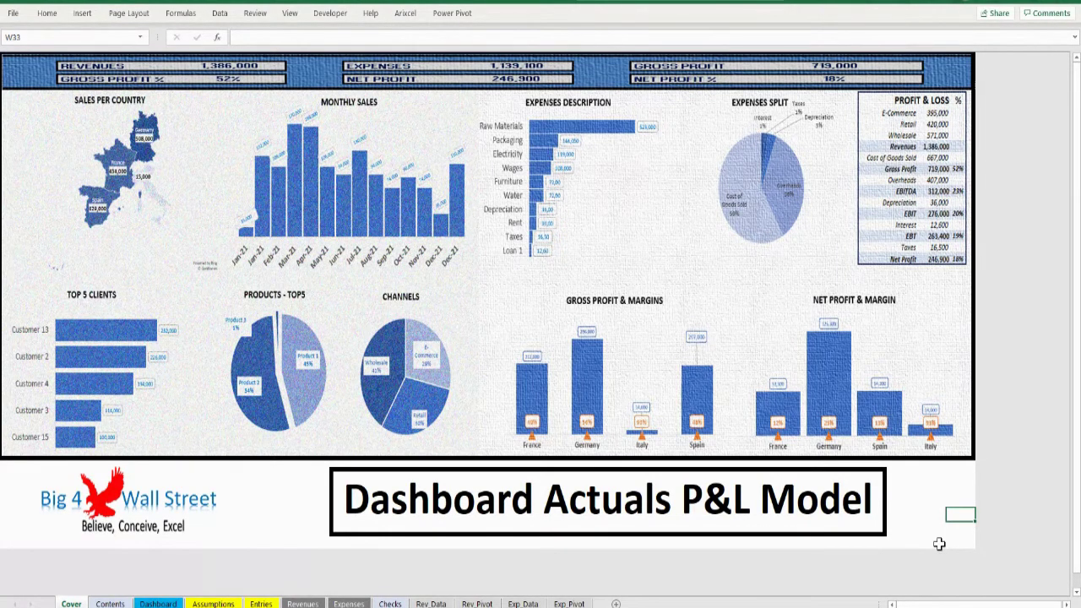
# - Look over the Revenues and Expenses sheets, comparing their invoice tables and totals
pyautogui.click(303, 604)
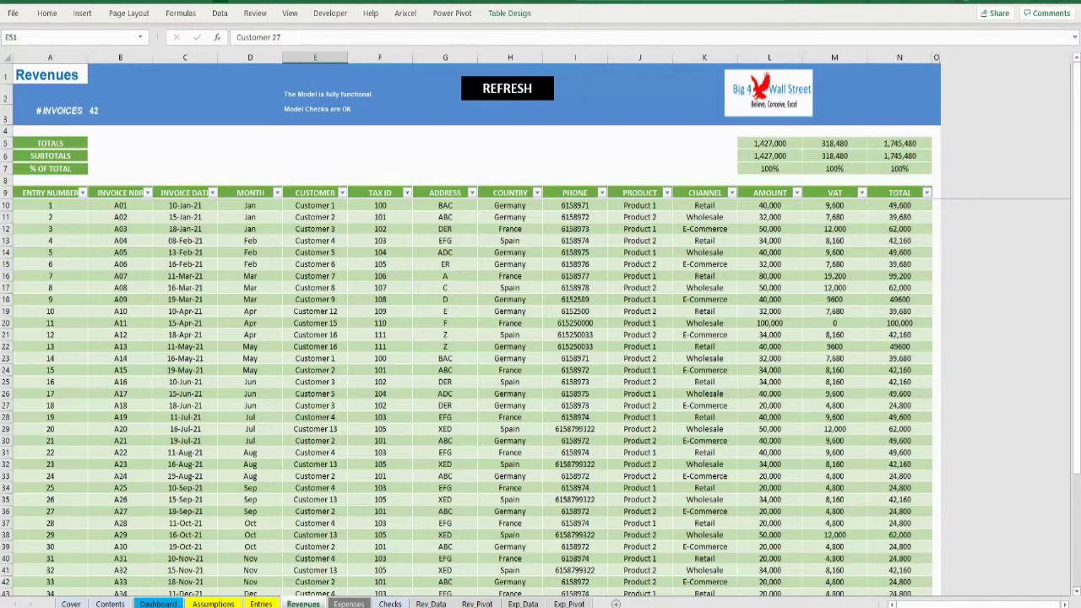
pyautogui.hotkey('ctrl', 'pagedown')
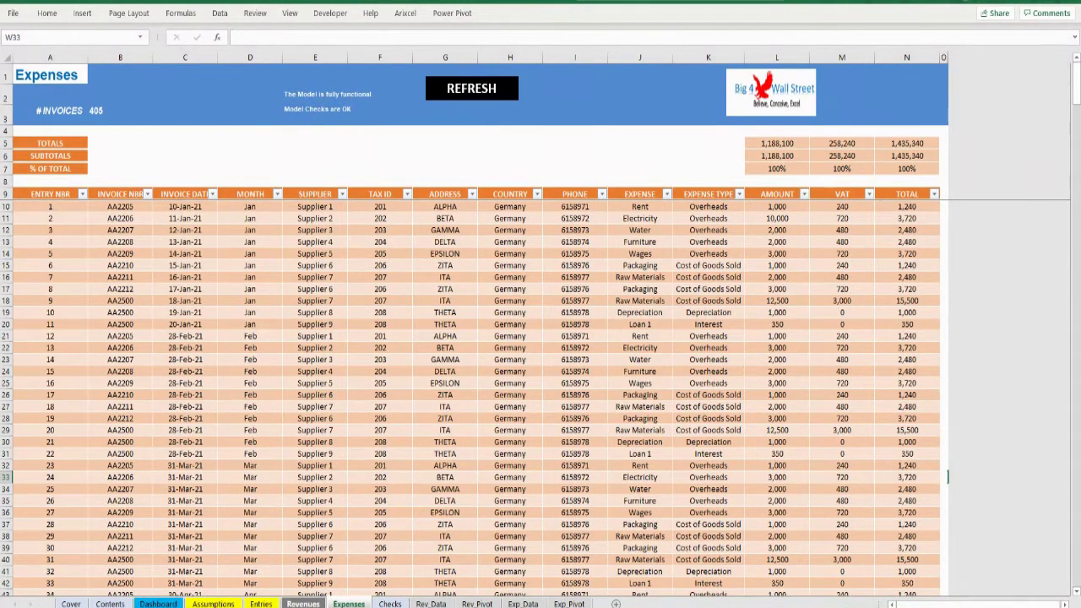
pyautogui.click(302, 603)
pyautogui.click(348, 604)
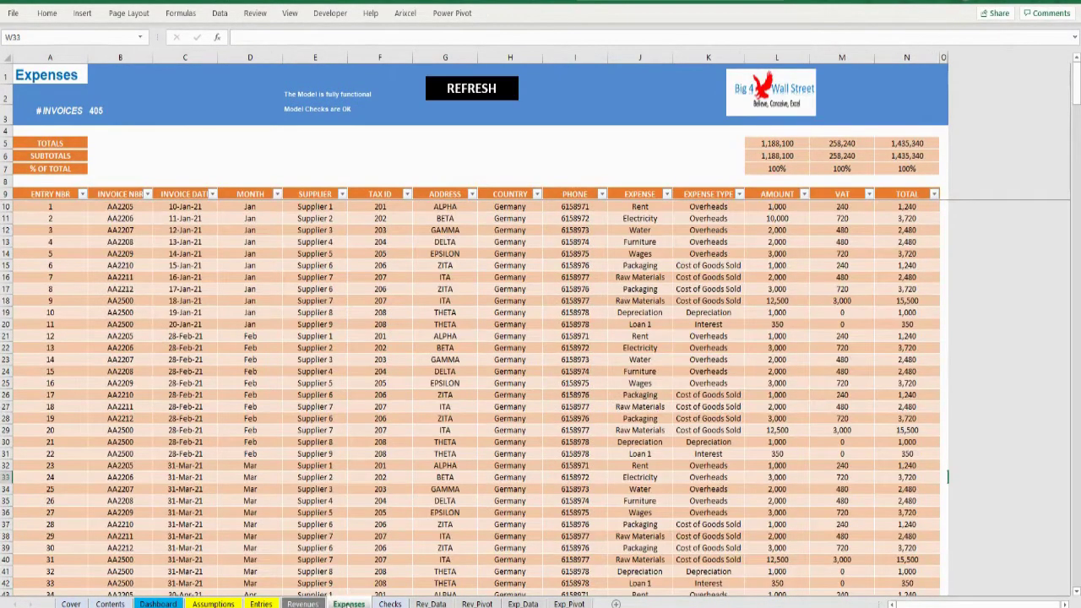
pyautogui.click(302, 603)
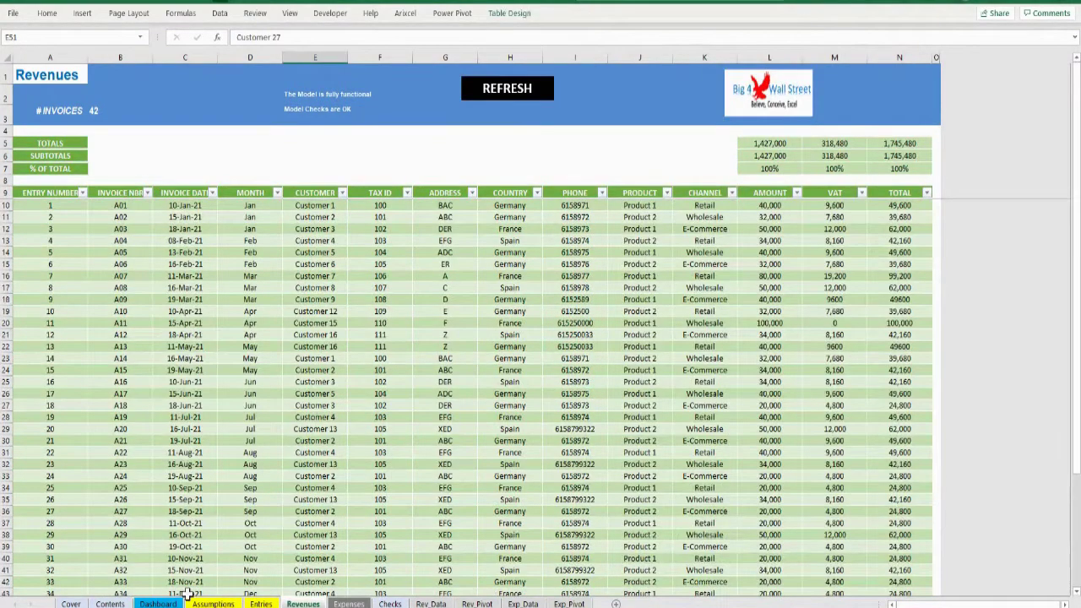
# - Test the Contents sheet's Dashboard and Expenses Table links
pyautogui.click(116, 602)
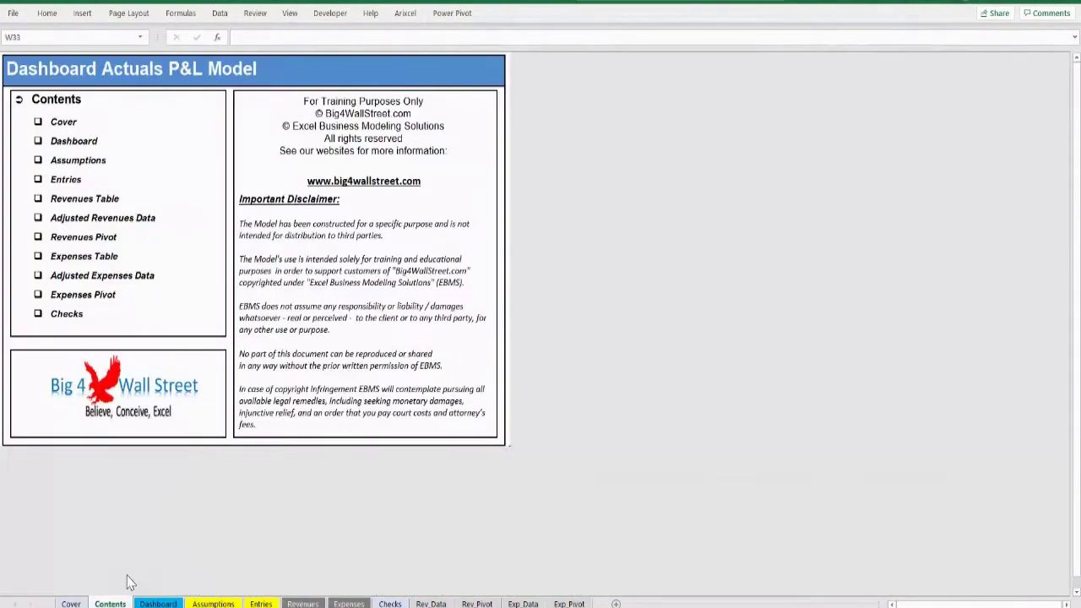
pyautogui.click(67, 142)
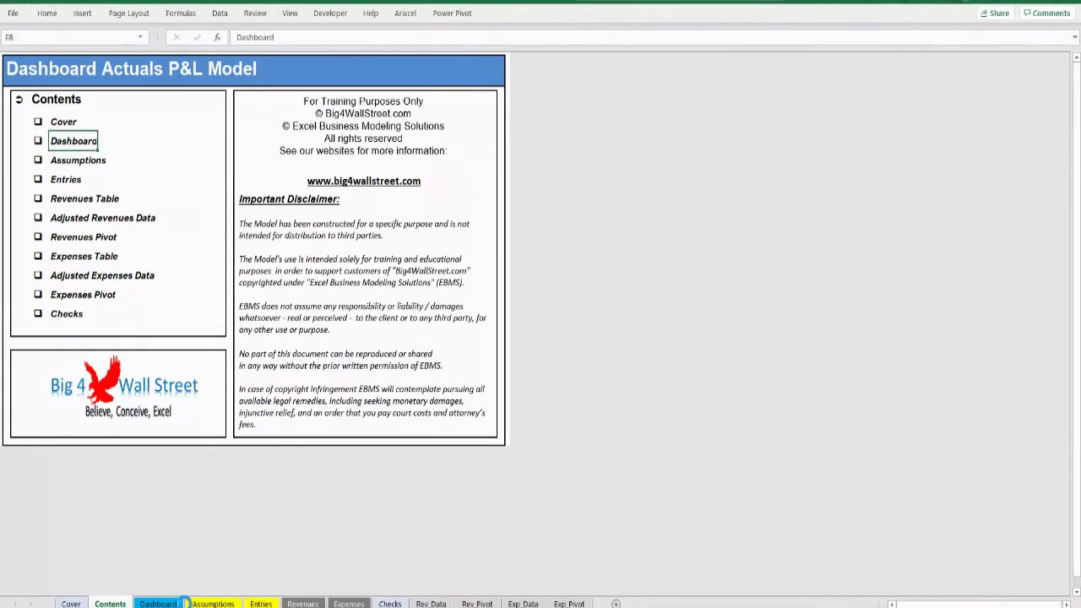
pyautogui.click(180, 602)
pyautogui.hotkey('ctrl', 'pageup')
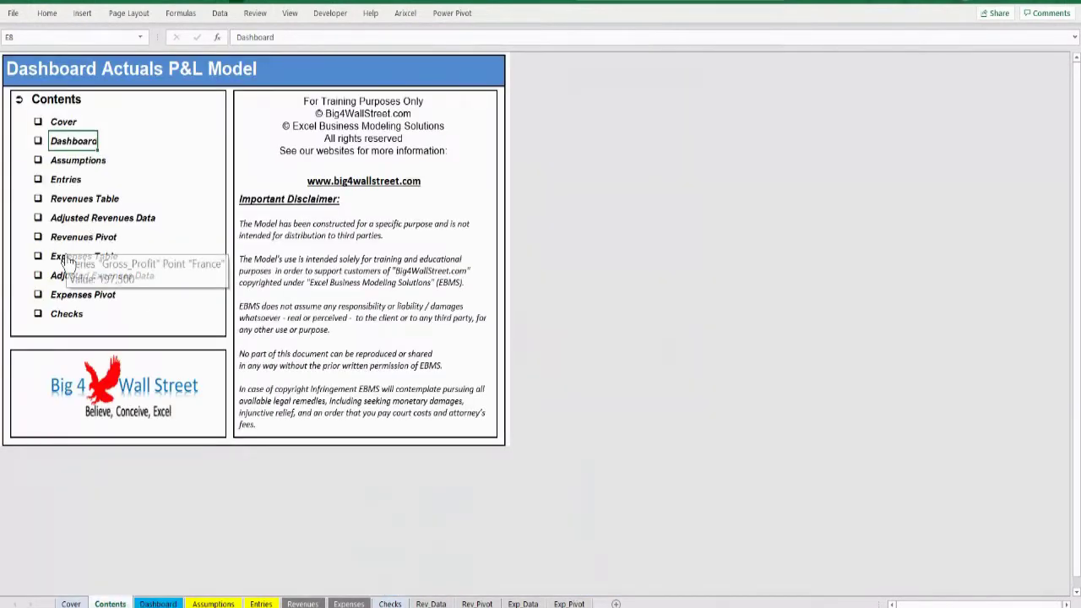
pyautogui.click(66, 257)
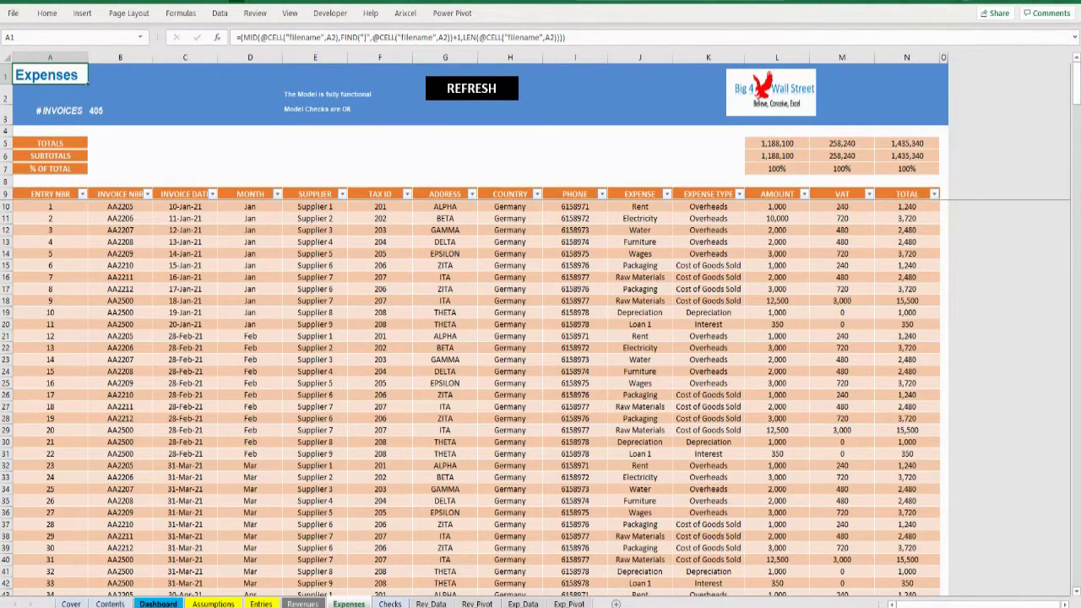
pyautogui.click(110, 604)
# - Review the cell color coding on the Assumptions sheet, from Input Cells through Restricted Cells
pyautogui.click(212, 604)
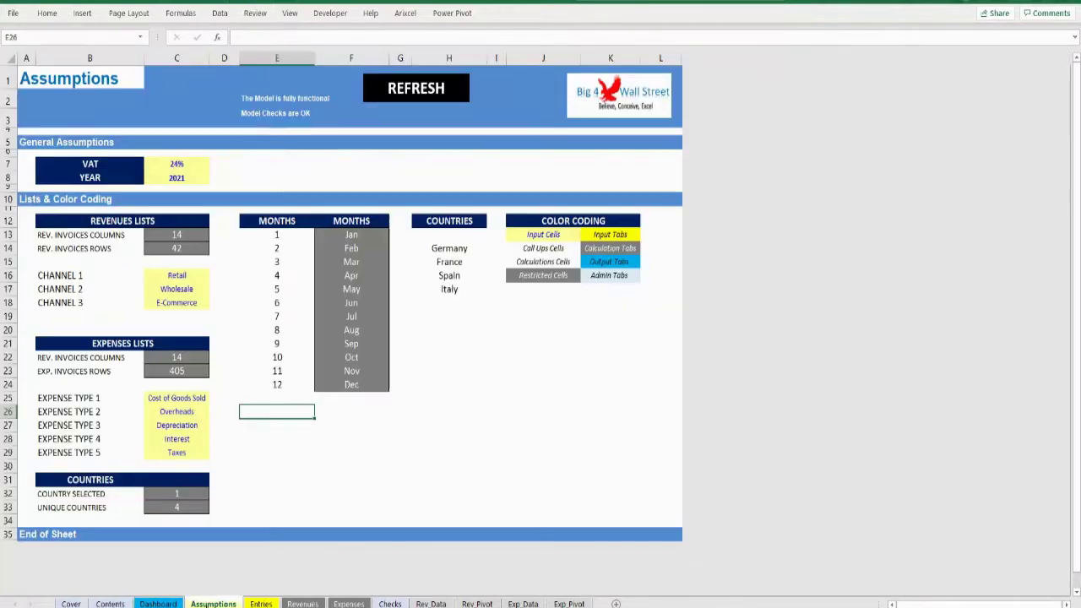
pyautogui.click(493, 439)
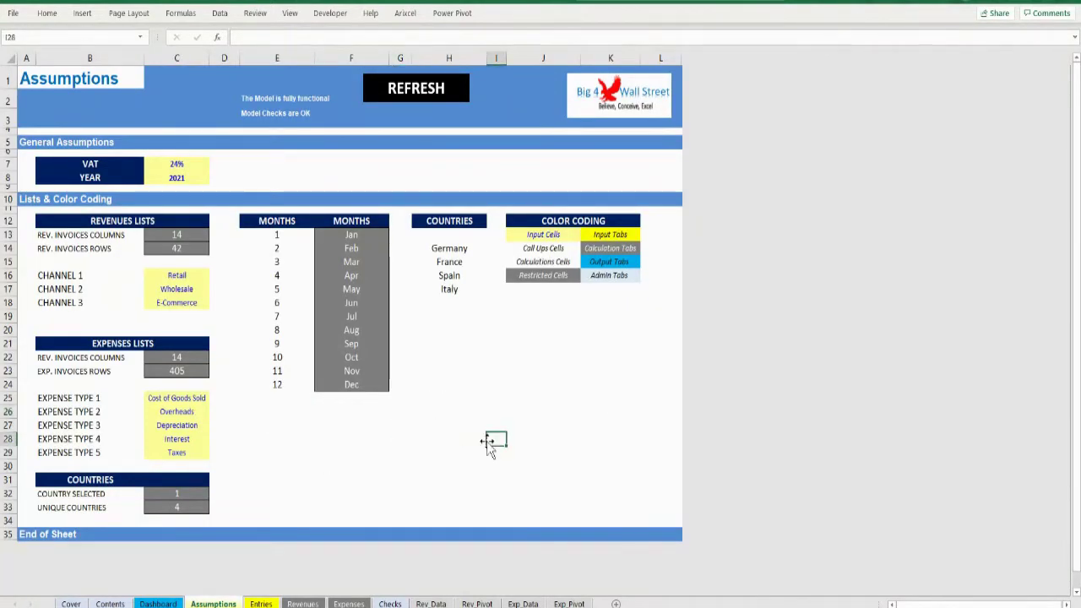
pyautogui.click(548, 235)
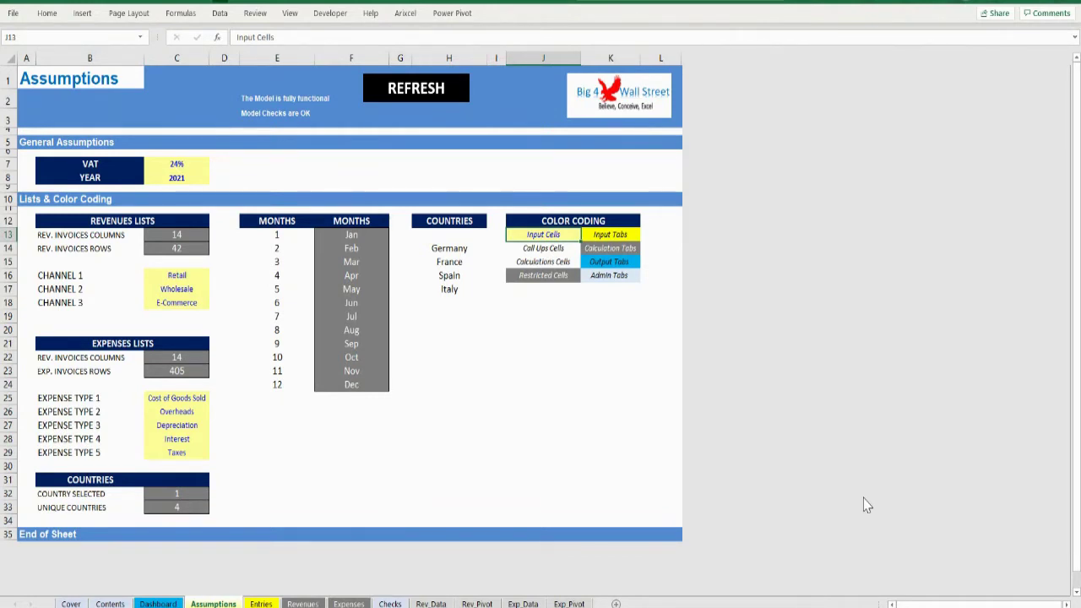
pyautogui.press('Down')
pyautogui.press('Down')
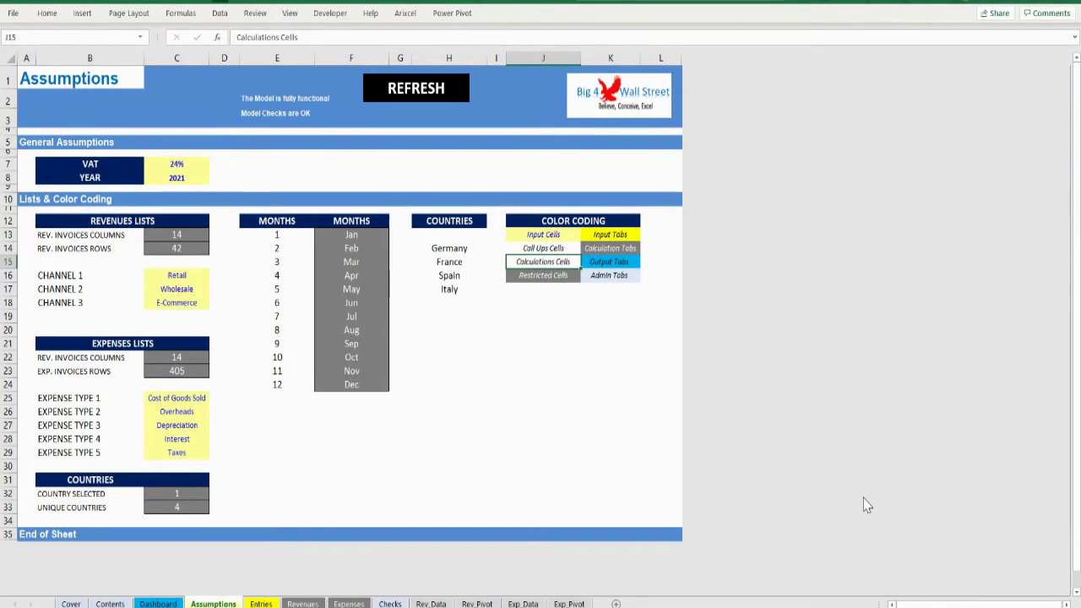
pyautogui.press('Down')
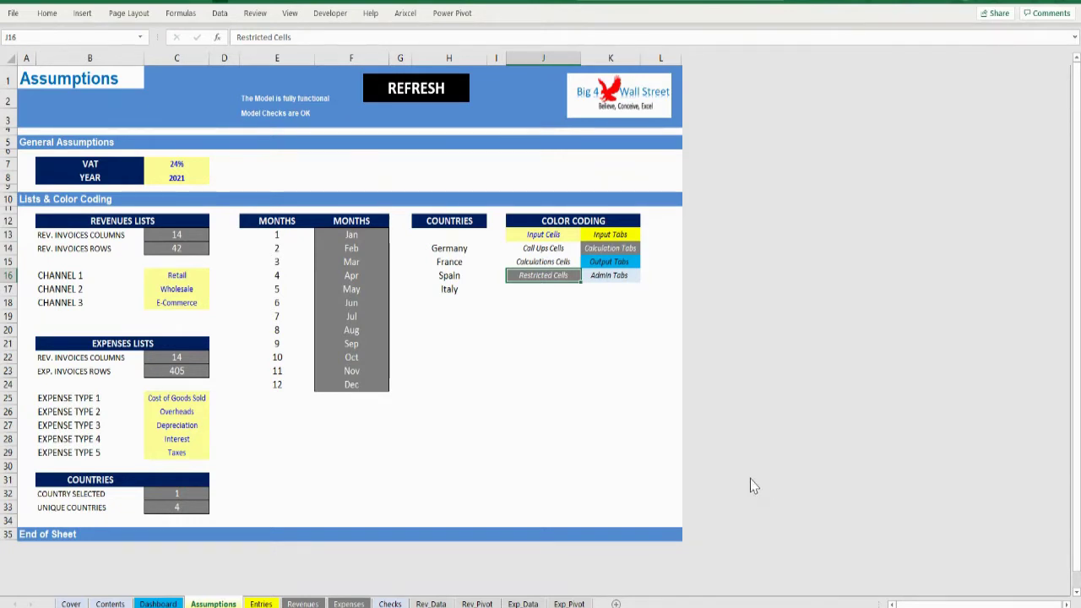
# - Review the tab color coding on the Assumptions sheet, from Input Tabs through Admin Tabs
pyautogui.click(610, 237)
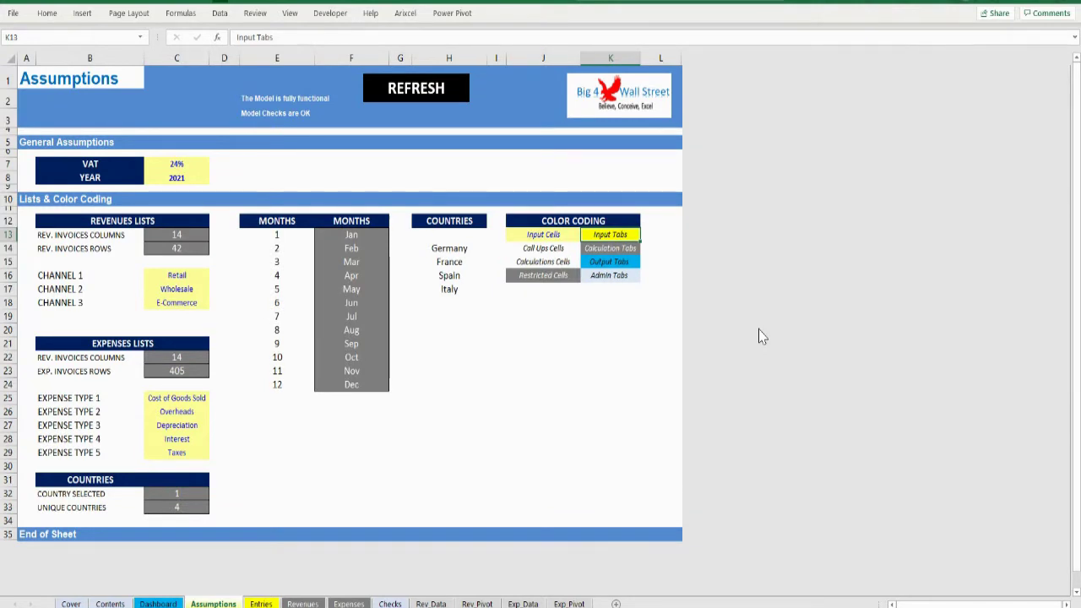
pyautogui.press('Down')
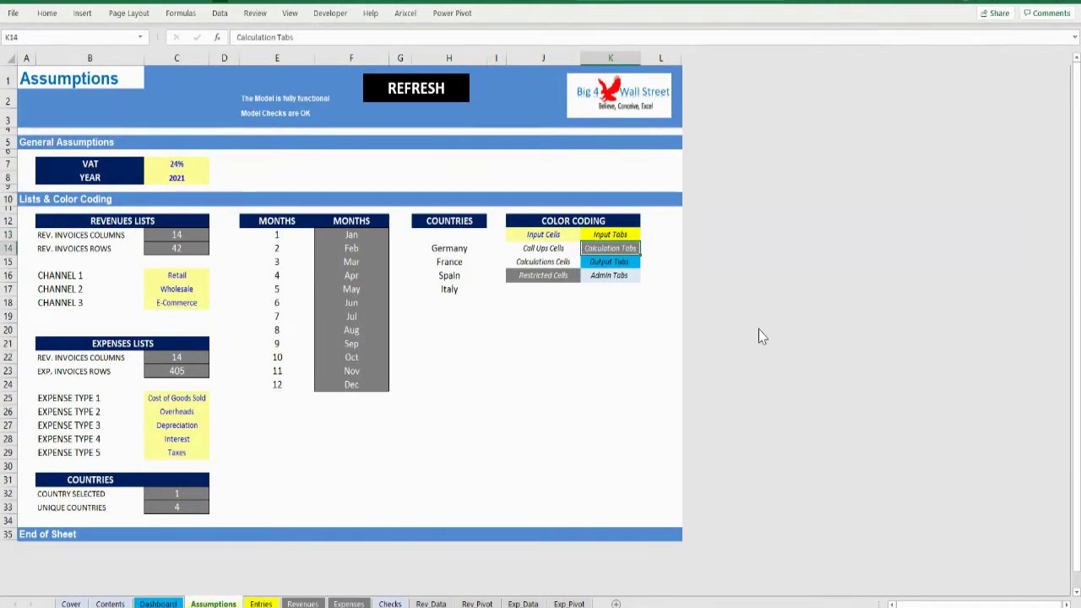
pyautogui.press('Down')
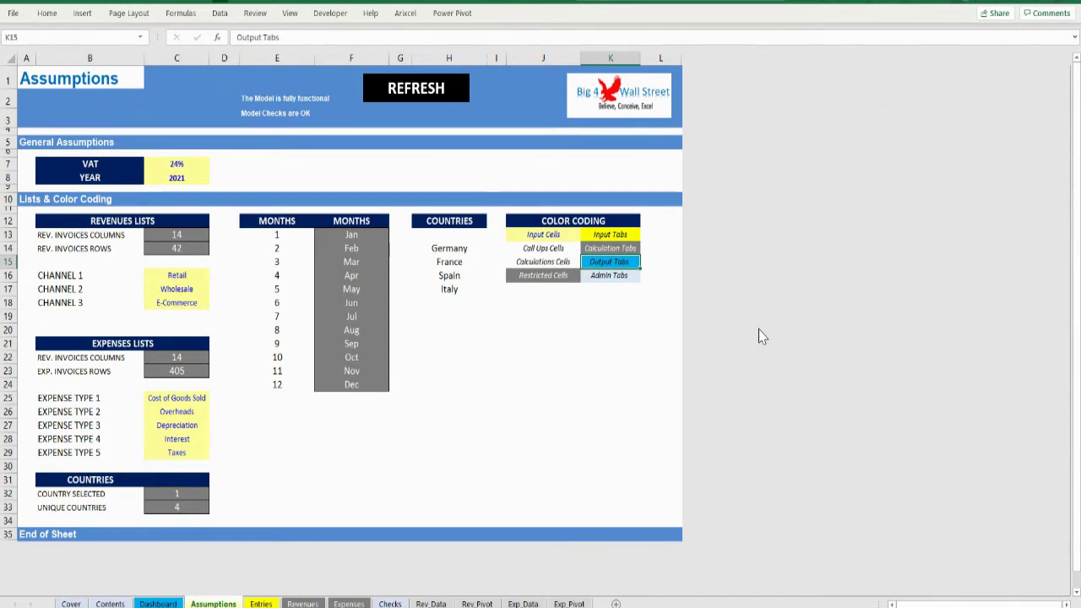
pyautogui.press('Down')
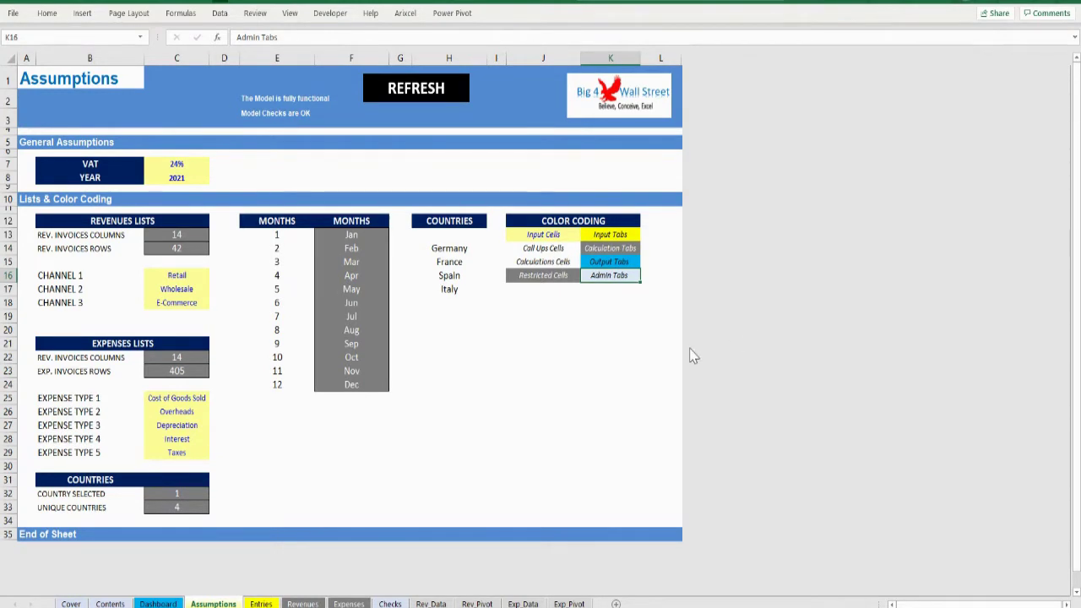
# - Examine the VAT, year, sales channel and expense type inputs on the Assumptions sheet
pyautogui.click(160, 162)
pyautogui.click(180, 179)
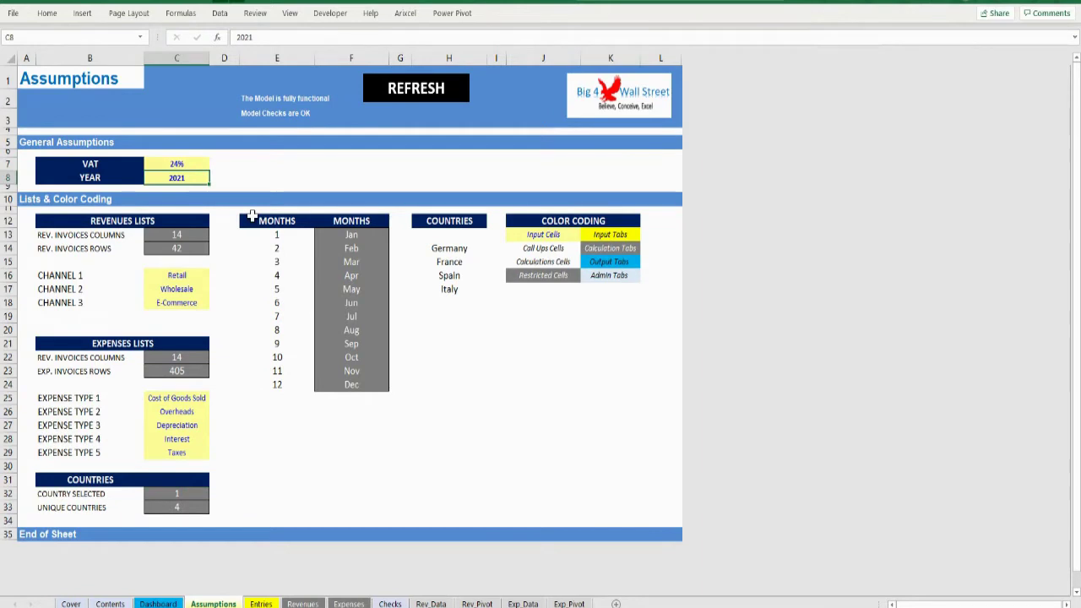
pyautogui.moveTo(183, 276); pyautogui.dragTo(183, 301)
pyautogui.moveTo(187, 398); pyautogui.dragTo(187, 454)
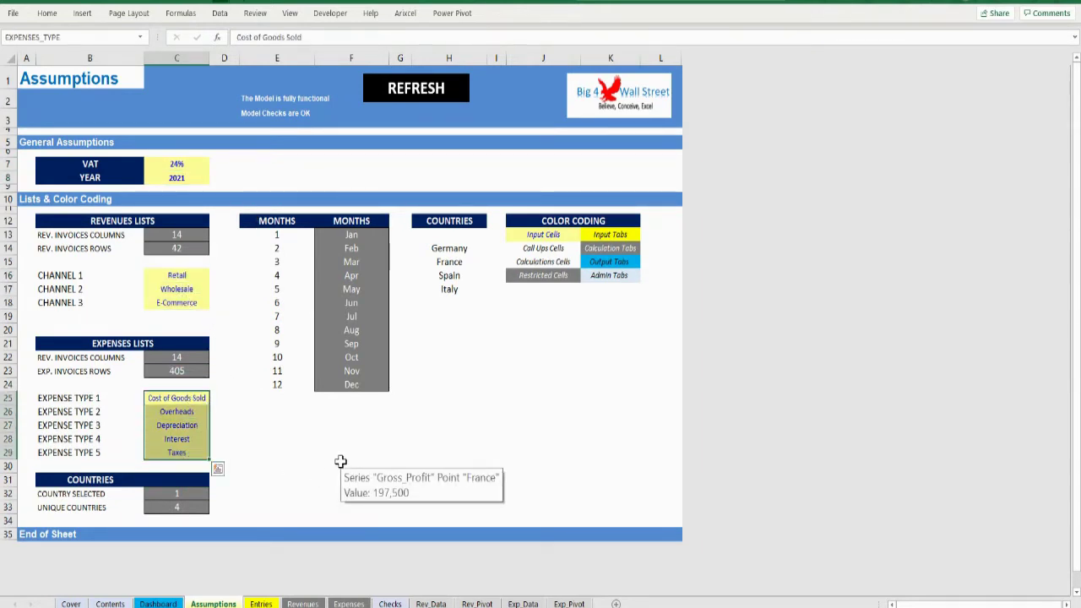
# - Start a new revenue entry on the Entries sheet with invoice number A66 and invoice date 10/05/2021
pyautogui.hotkey('ctrl', 'pagedown')
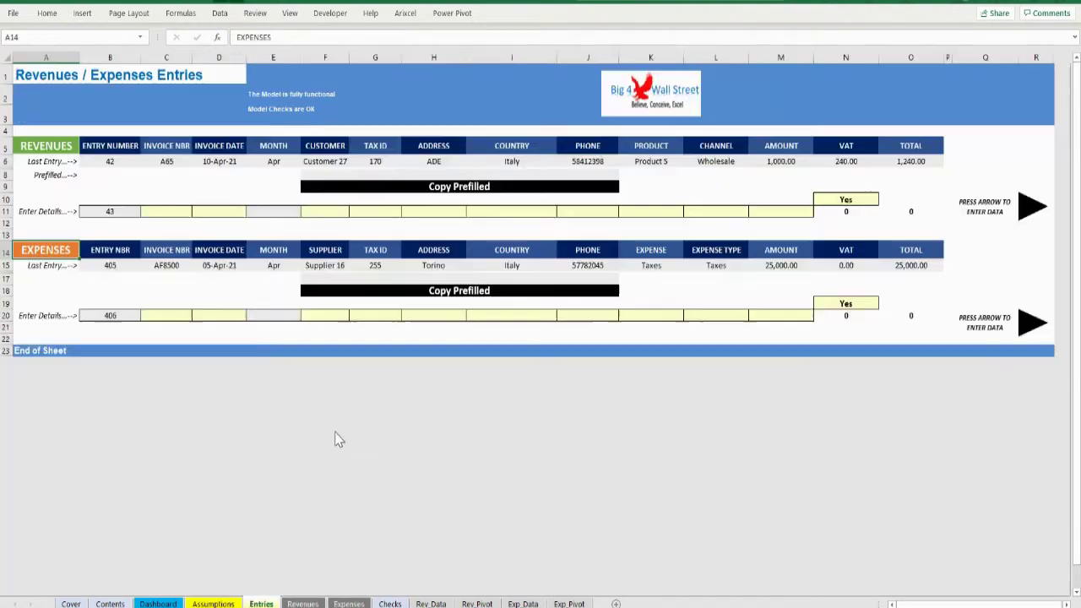
pyautogui.click(173, 211)
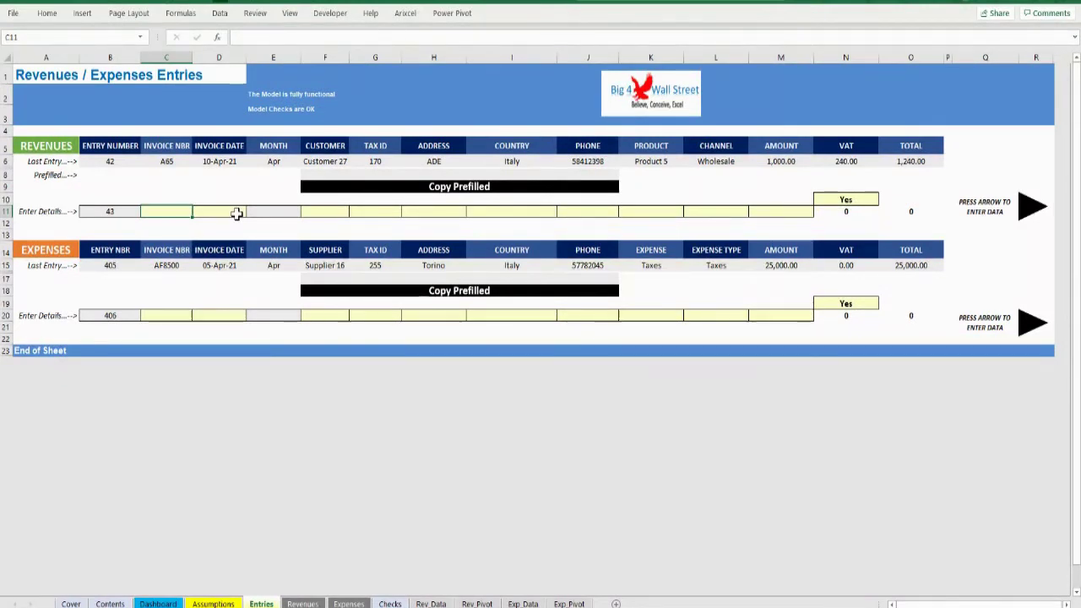
pyautogui.write('A66')
pyautogui.press('Tab')
pyautogui.write('10/')
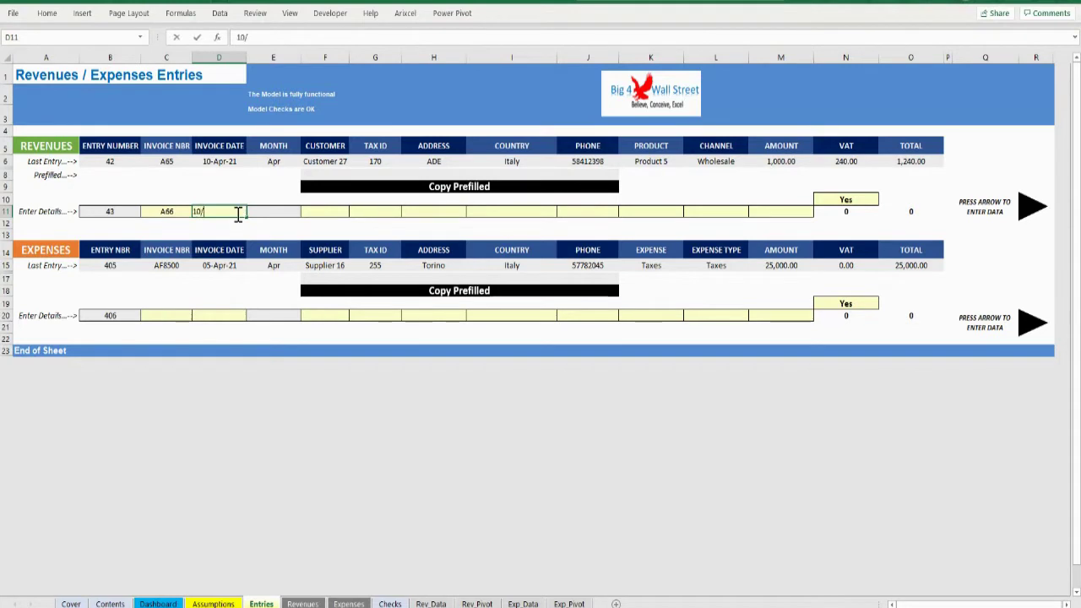
pyautogui.write('05/2021')
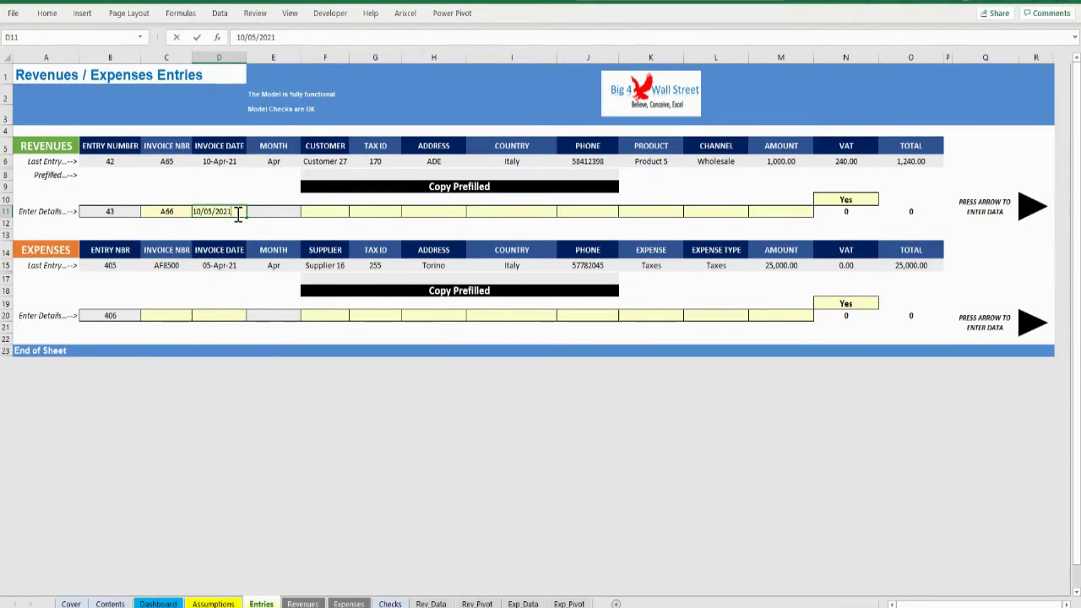
pyautogui.press('Tab')
# - Enter Customer 26 as the revenue entry's customer and copy the prefilled customer details into the row
pyautogui.write('Cutsomer')
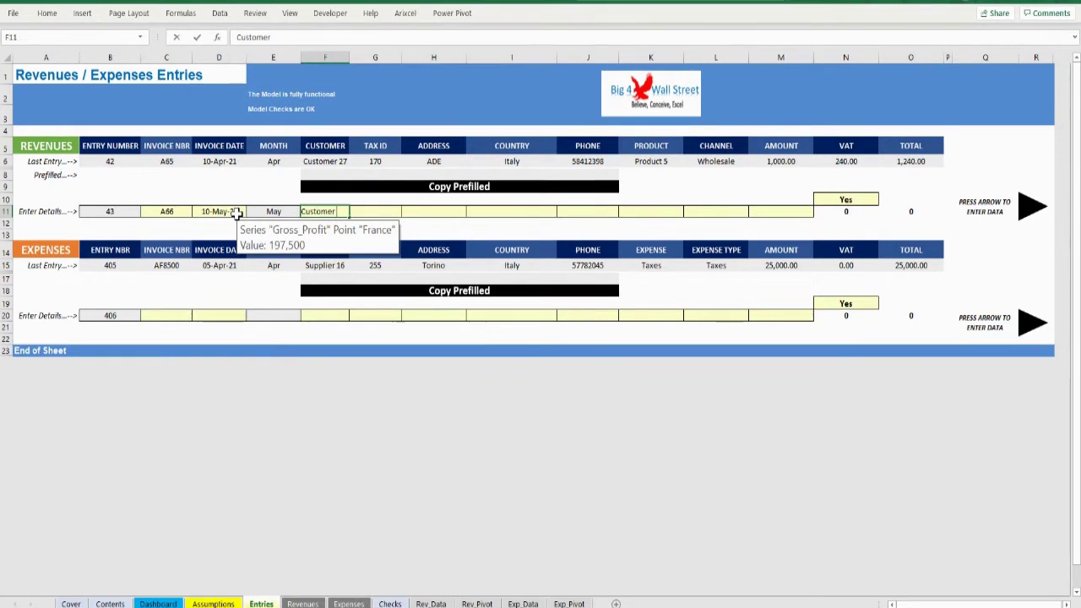
pyautogui.write(' 26')
pyautogui.press('Return')
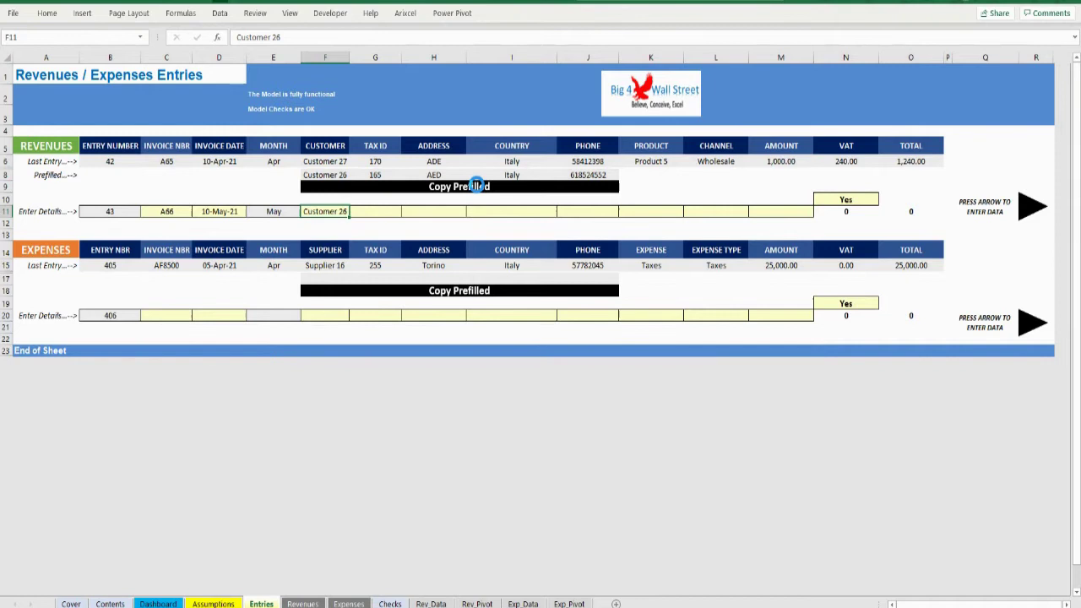
pyautogui.click(473, 189)
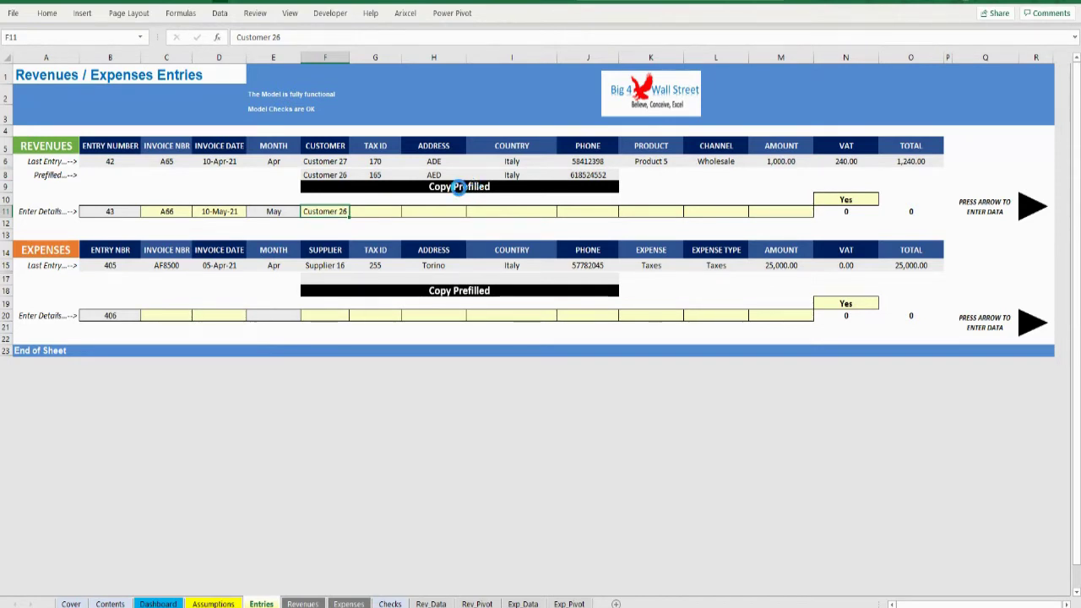
pyautogui.click(460, 196)
# - Complete the revenue entry with Product 3, the Wholesale channel and an amount of 1000, and submit it to the Revenues table
pyautogui.click(669, 213)
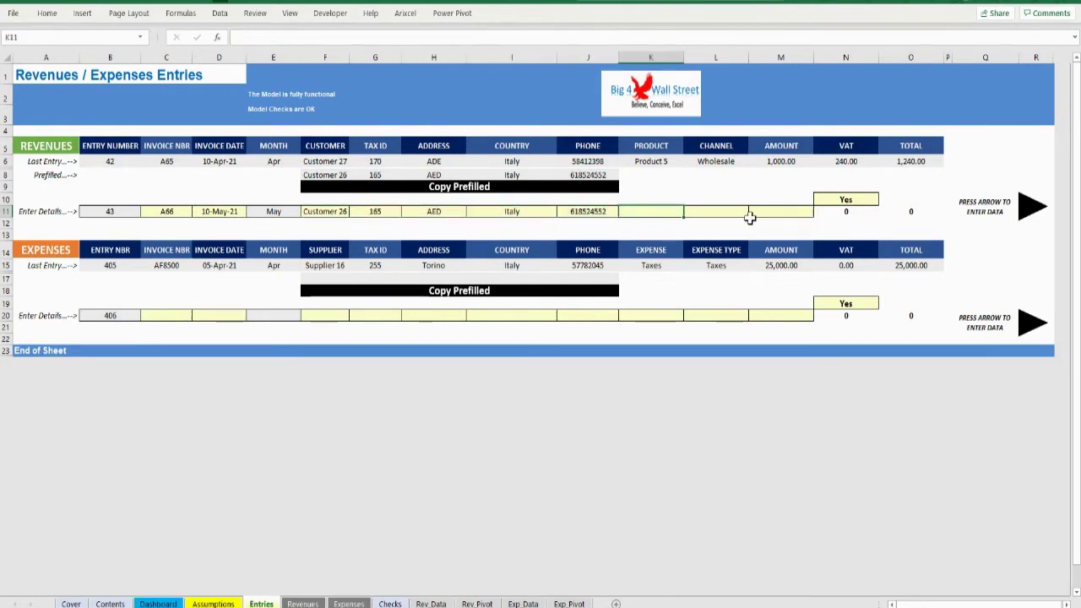
pyautogui.write('Product 3')
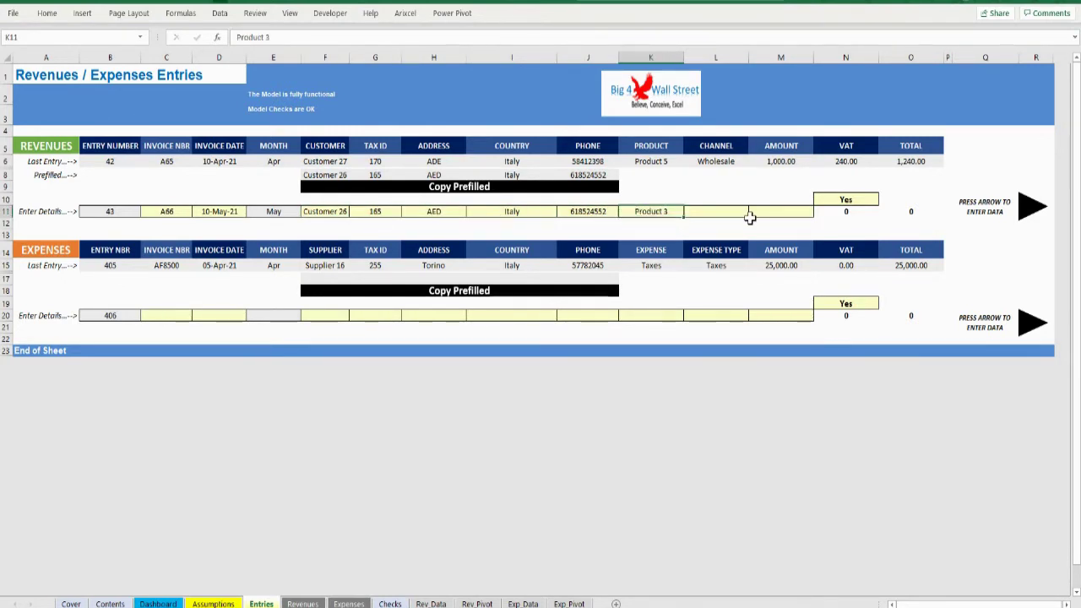
pyautogui.press('Tab')
pyautogui.click(753, 212)
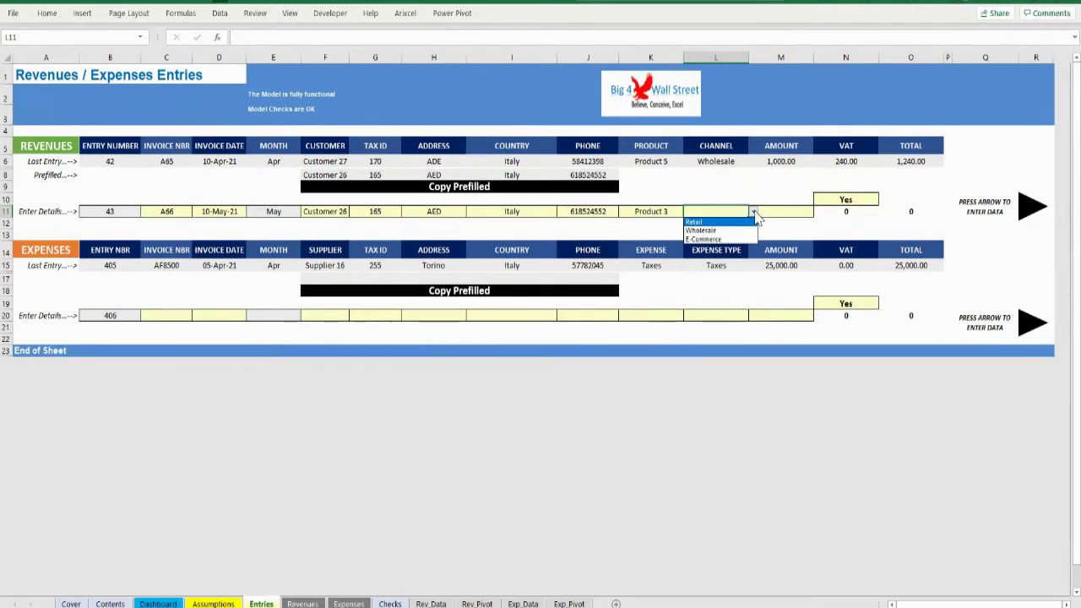
pyautogui.click(713, 231)
pyautogui.click(782, 211)
pyautogui.write('1000')
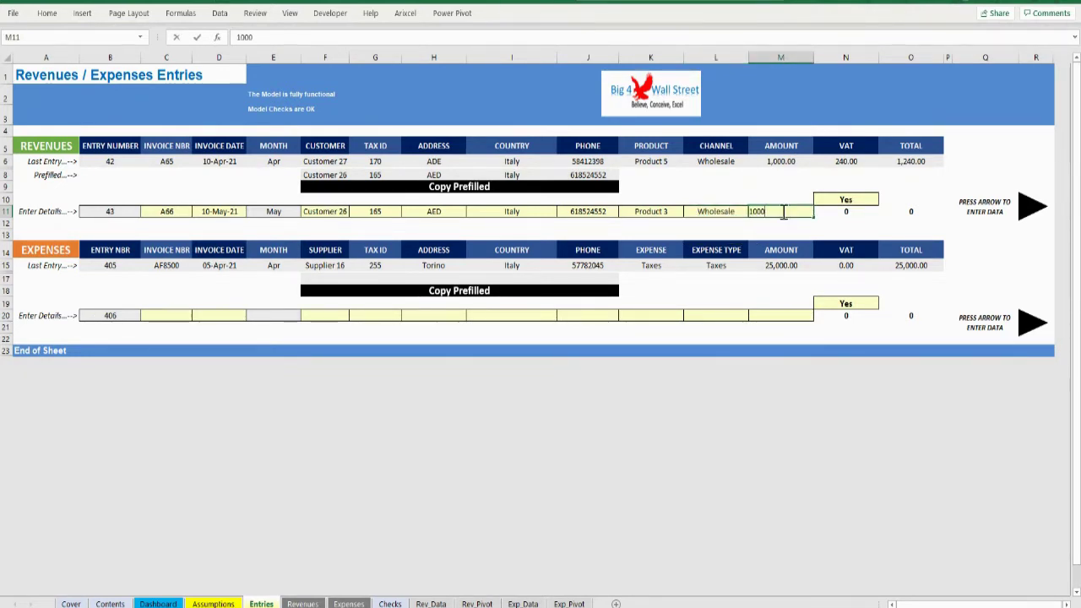
pyautogui.press('Return')
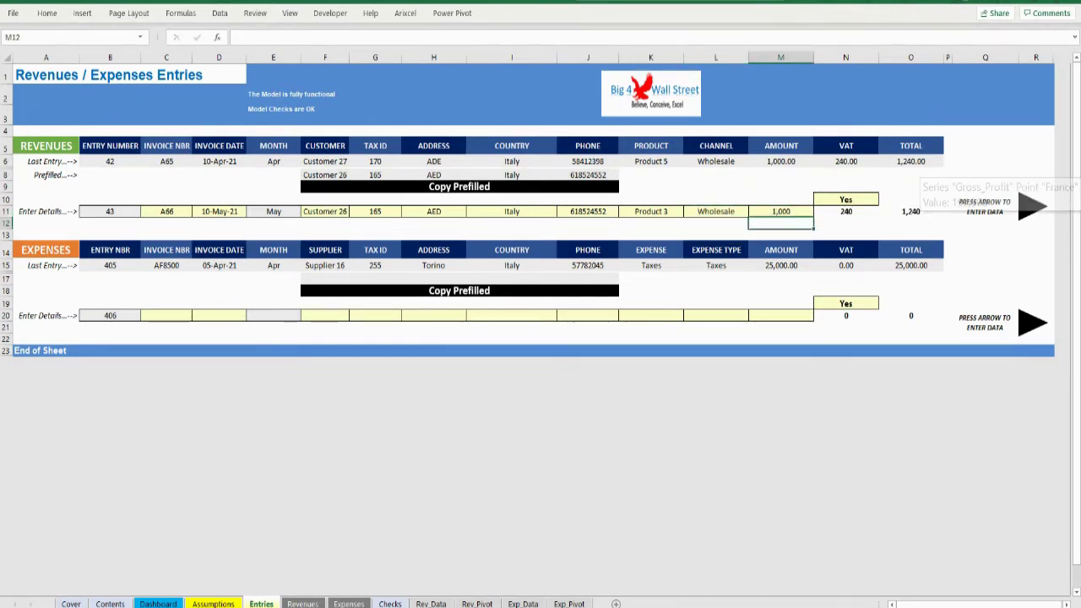
pyautogui.click(1031, 206)
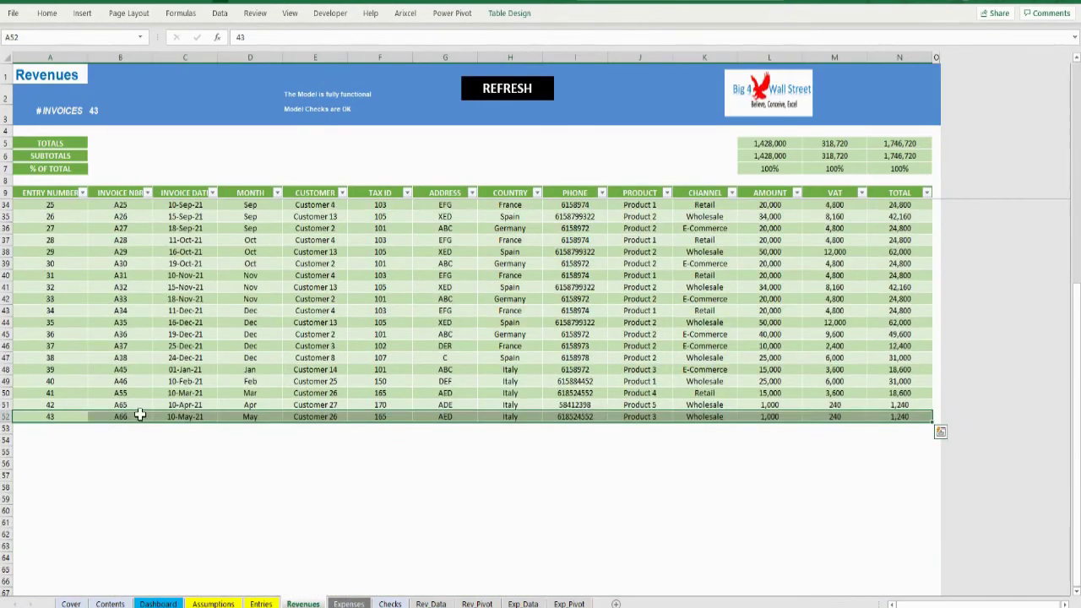
# - View the expenses entry row on the Entries sheet and the new invoice row in the Revenues table
pyautogui.click(261, 604)
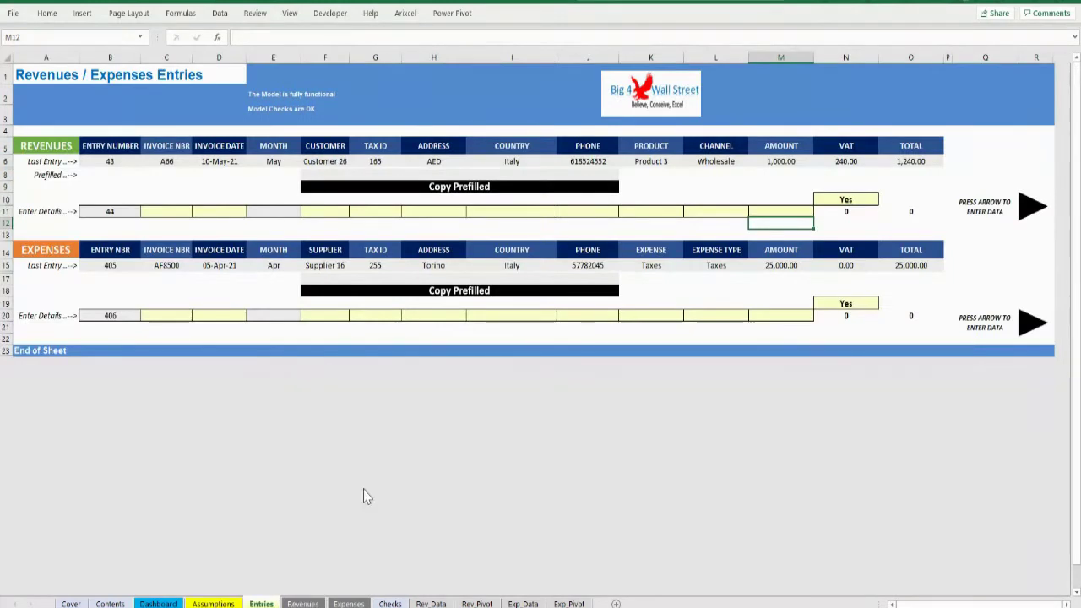
pyautogui.click(174, 313)
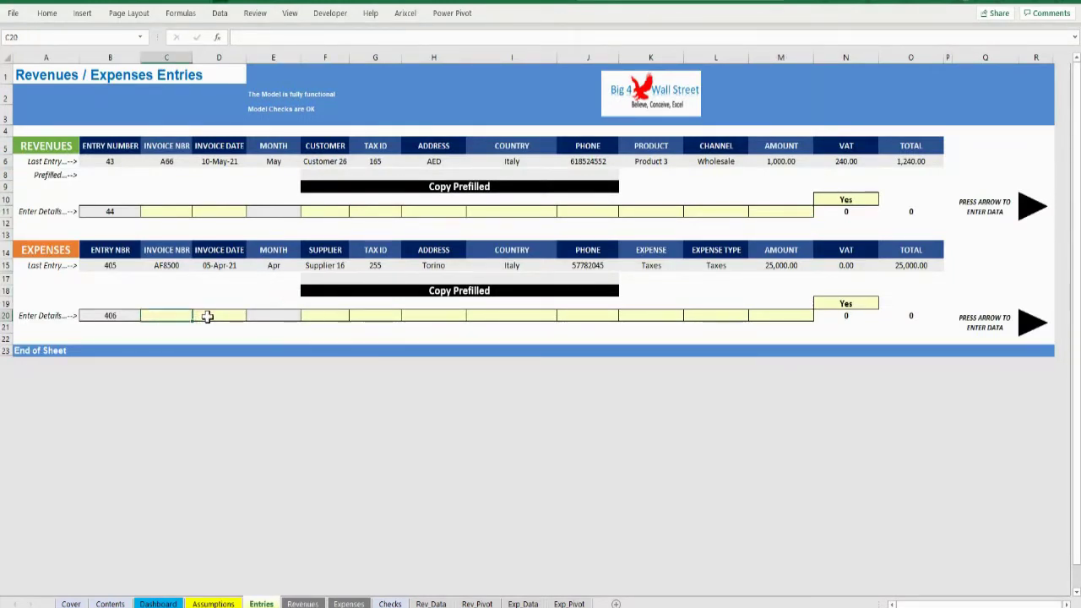
pyautogui.click(302, 604)
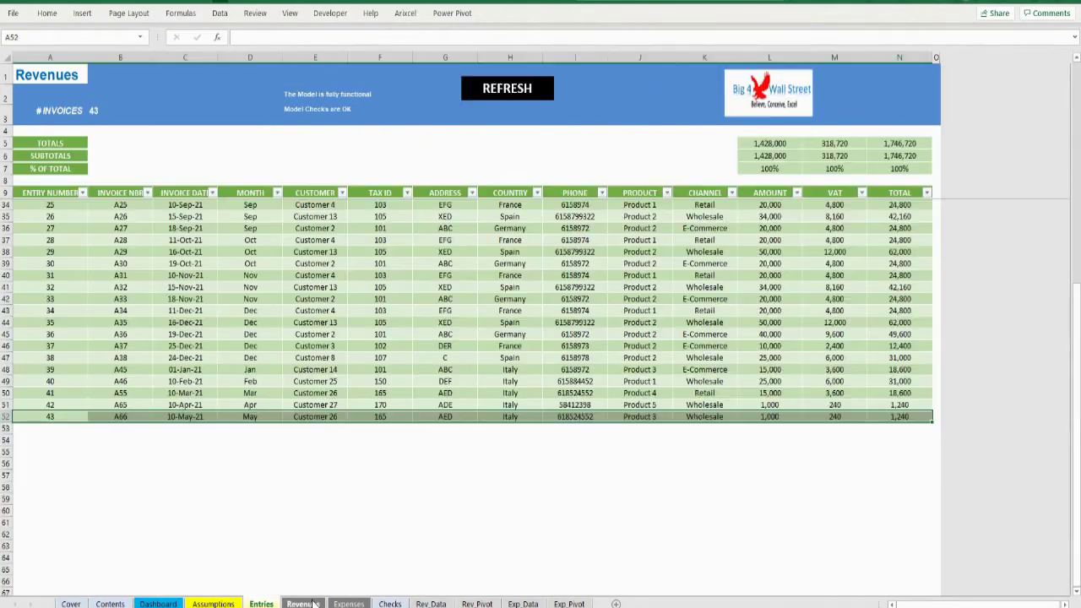
# - Change the invoice number of the newest row in the Revenues table to A67
pyautogui.click(122, 416)
pyautogui.press('BackSpace')
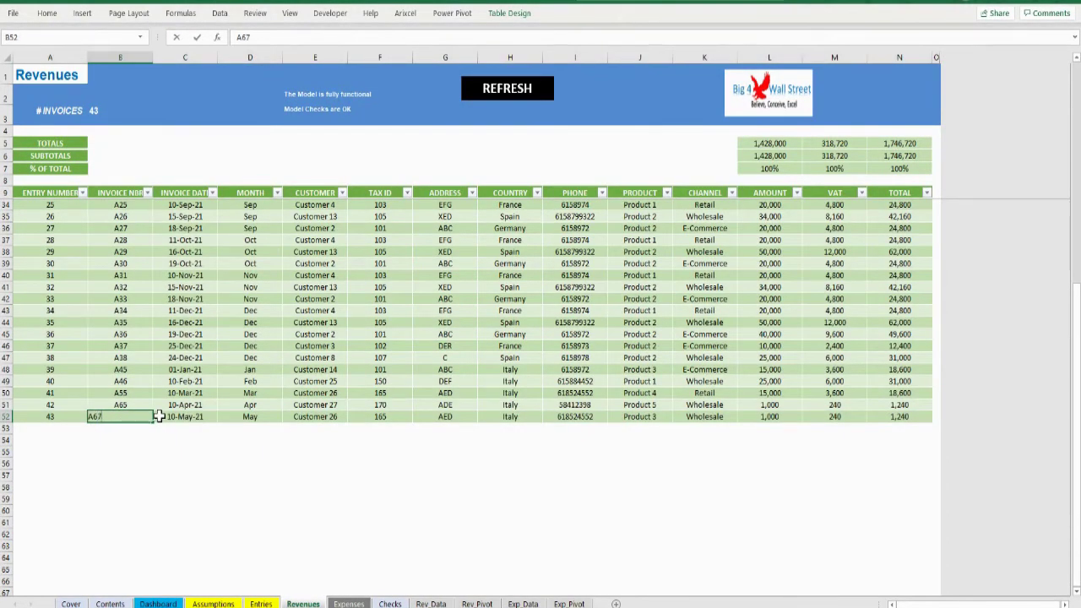
pyautogui.write('7')
pyautogui.press('Return')
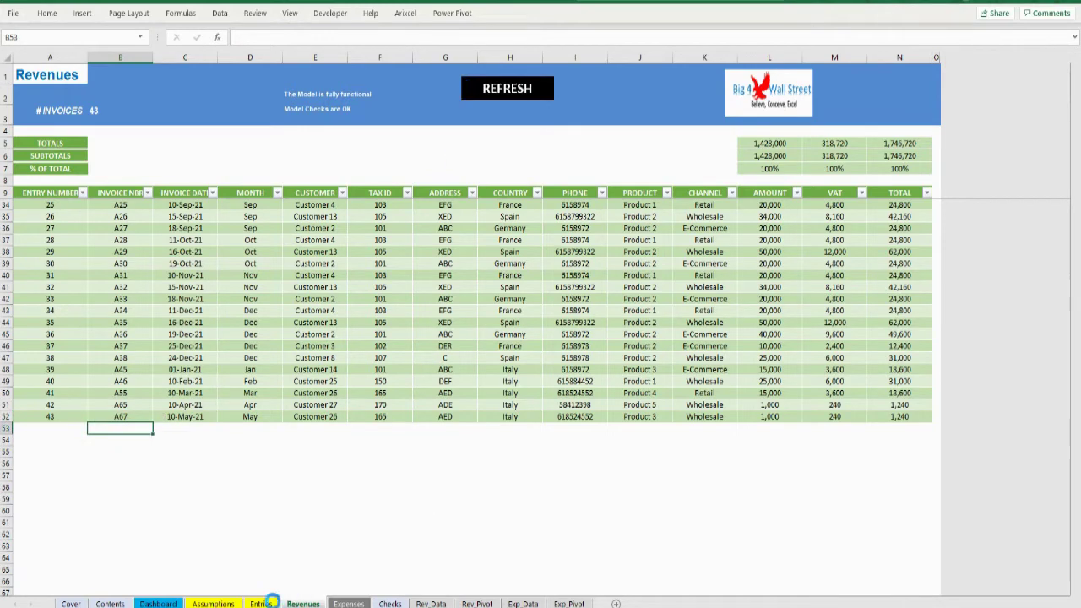
# - Start a new expense entry on the Entries sheet with invoice number A75 and invoice date 05/10/2021
pyautogui.click(262, 603)
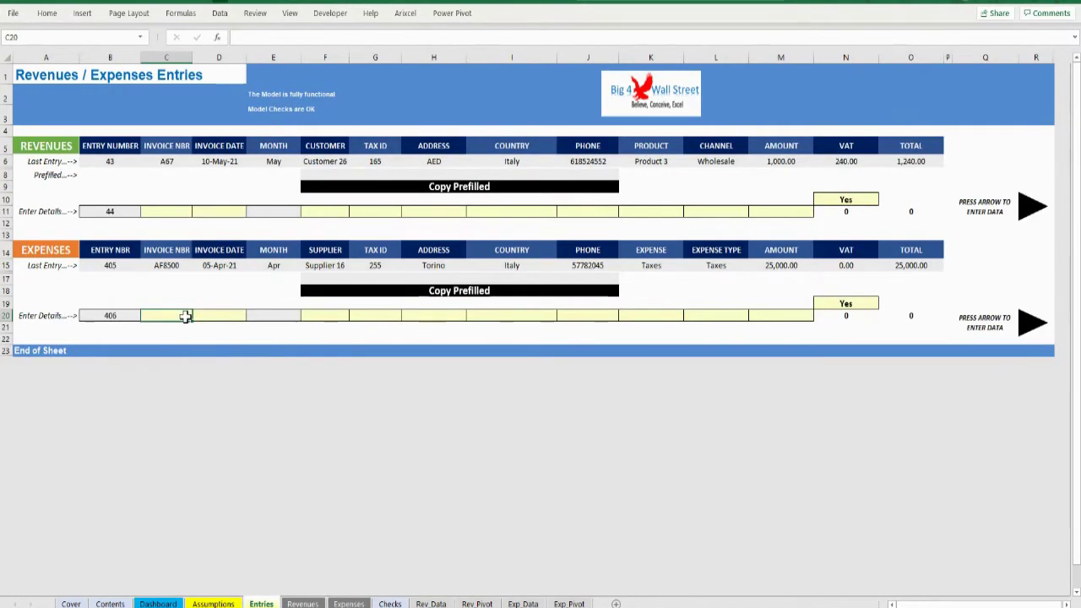
pyautogui.write('A7')
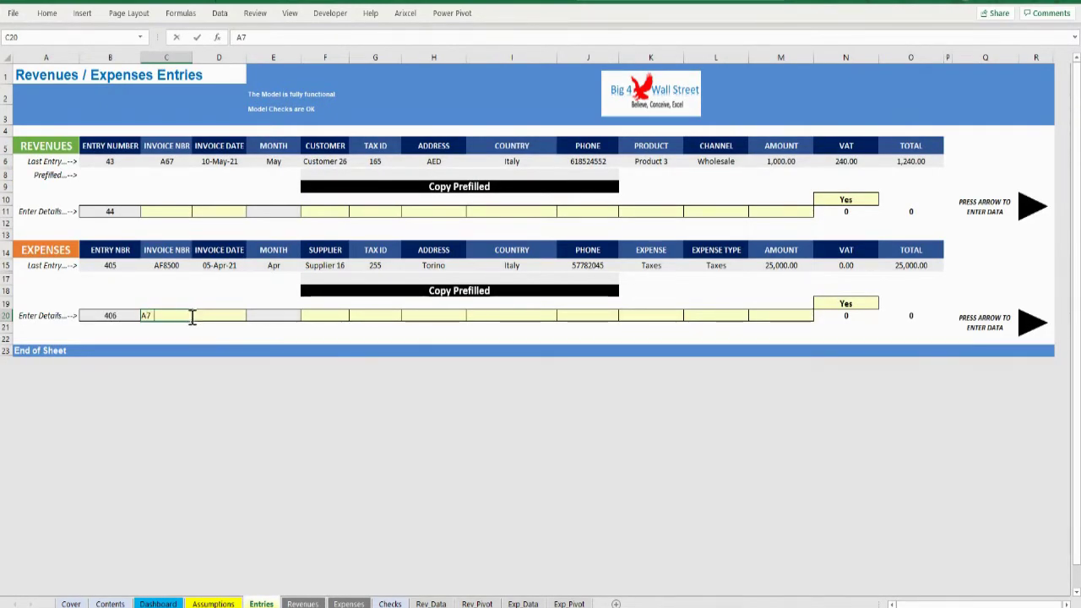
pyautogui.write('5')
pyautogui.press('Tab')
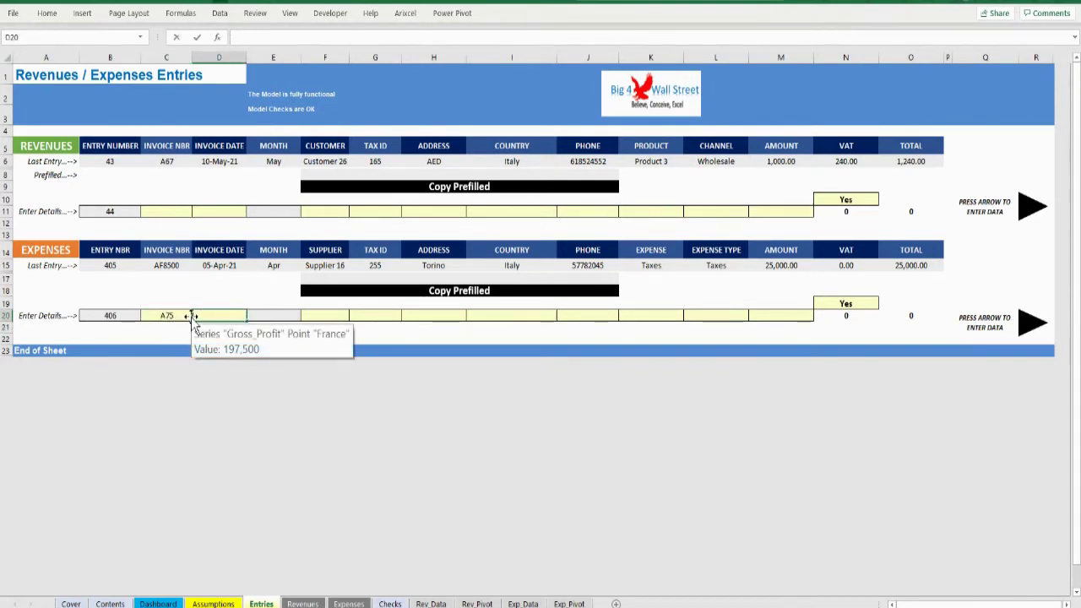
pyautogui.write('05/10/2021')
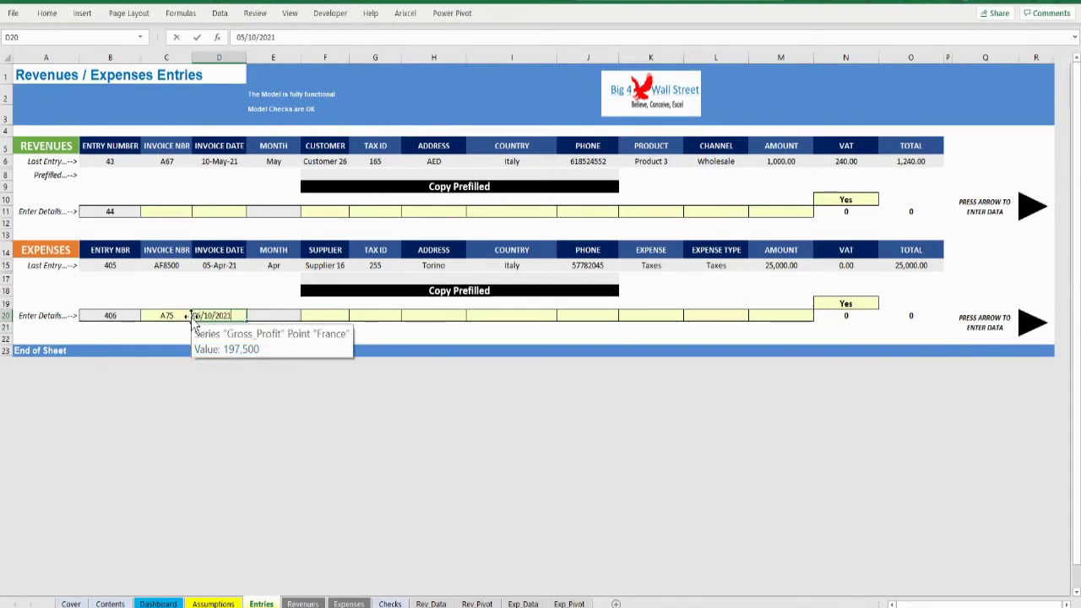
pyautogui.press('Tab')
# - Enter Supplier 16 as the expense entry's supplier and copy the prefilled supplier details into the row
pyautogui.write('Supp')
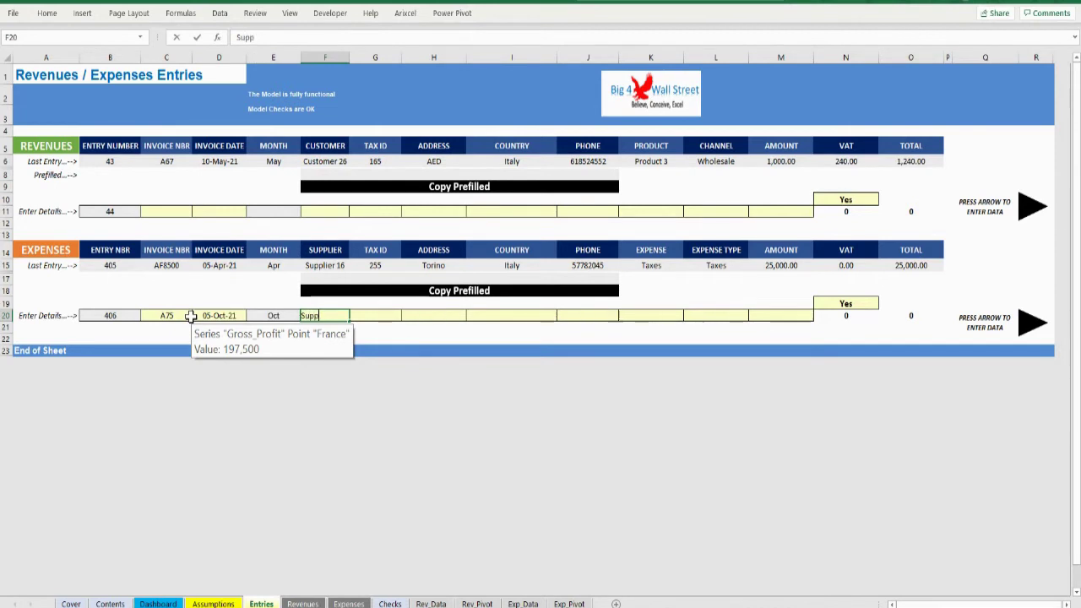
pyautogui.write('kier')
pyautogui.write('lier 1')
pyautogui.write('6')
pyautogui.press('Return')
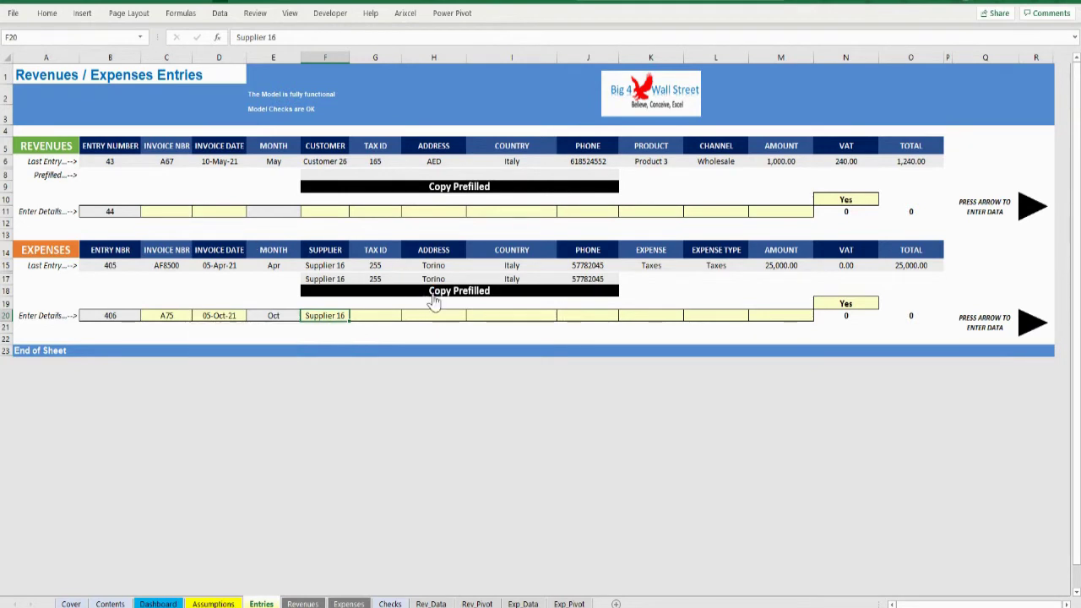
pyautogui.click(528, 292)
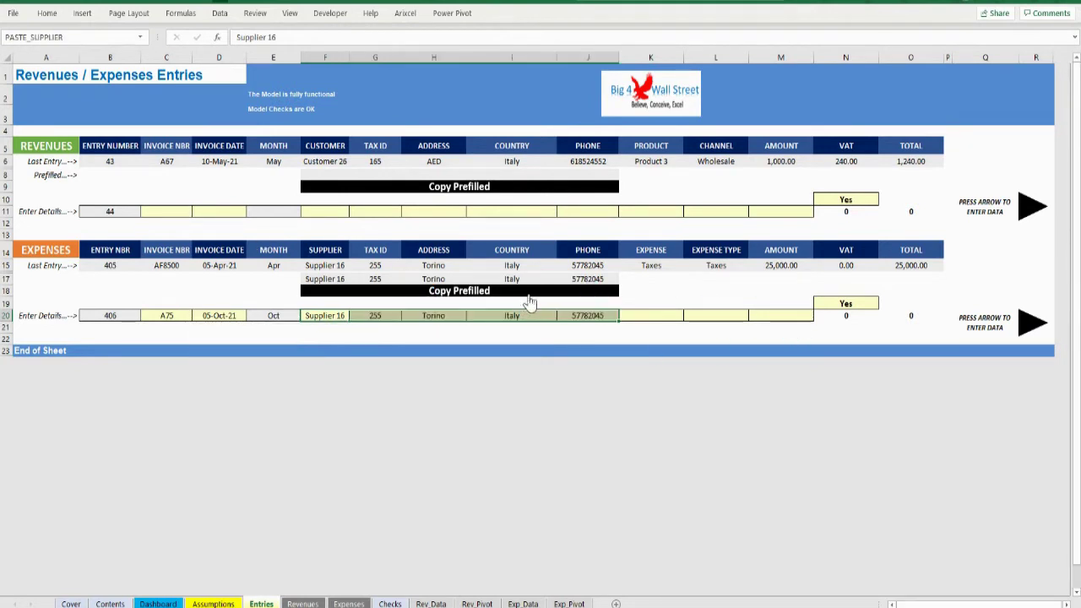
# - Fill in the expense entry with the expense Interest, the expense type Taxes and an amount of 1000
pyautogui.click(664, 314)
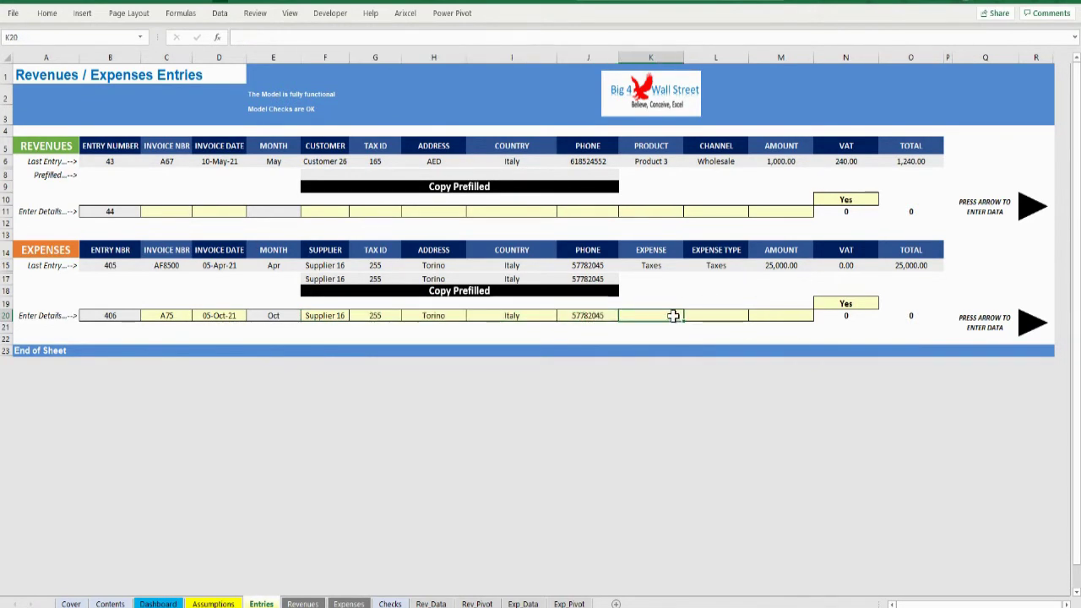
pyautogui.write('Interest')
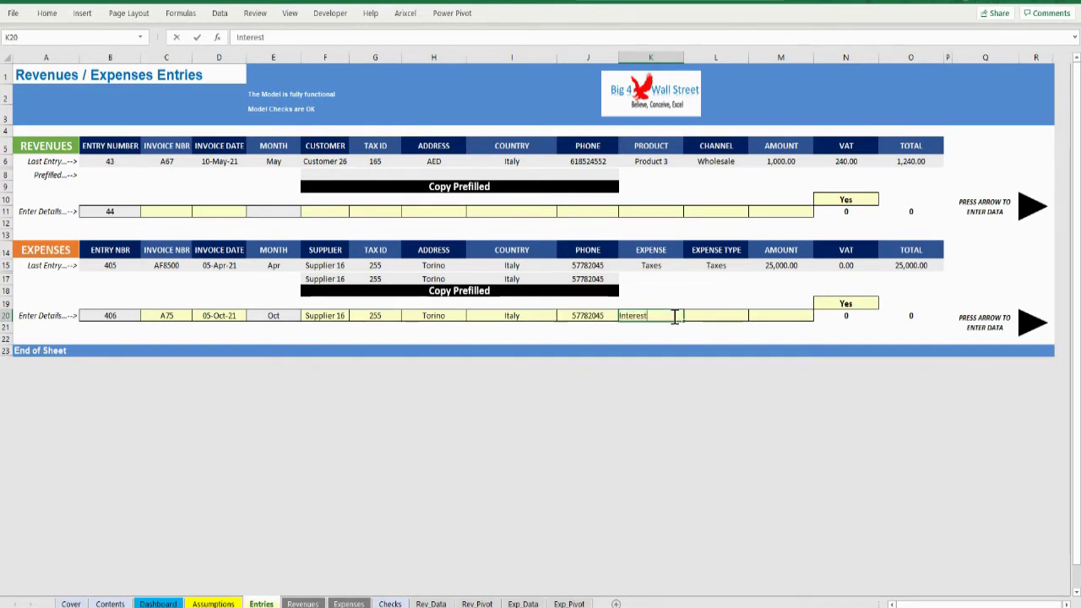
pyautogui.press('Tab')
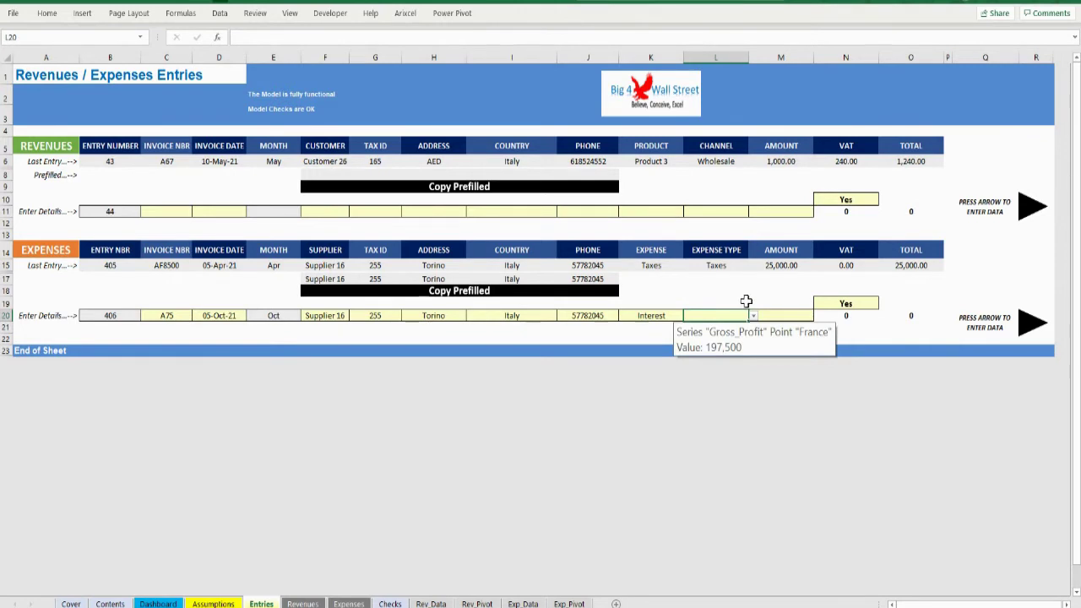
pyautogui.click(752, 316)
pyautogui.click(701, 358)
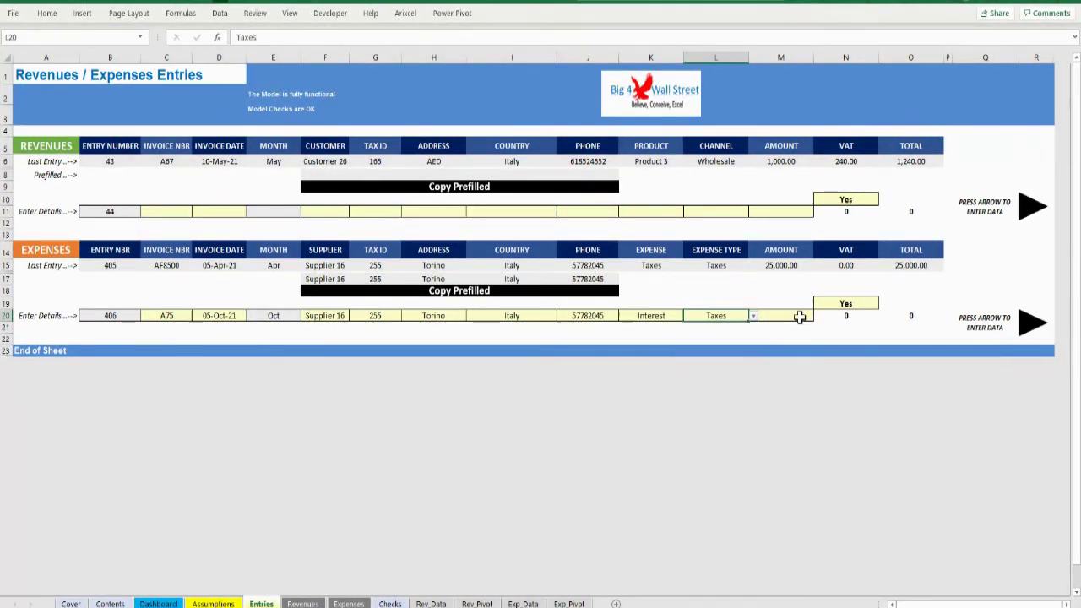
pyautogui.click(798, 315)
pyautogui.write('1000')
pyautogui.press('Return')
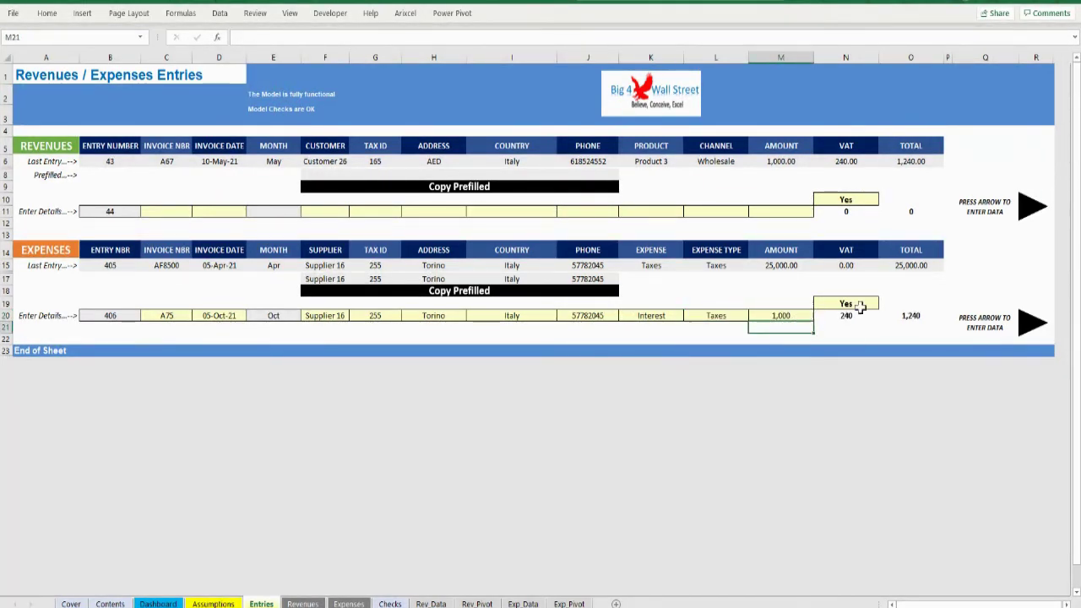
# - Set the expense entry's VAT option to No and submit the entry to the Expenses table
pyautogui.click(860, 305)
pyautogui.click(882, 303)
pyautogui.click(823, 322)
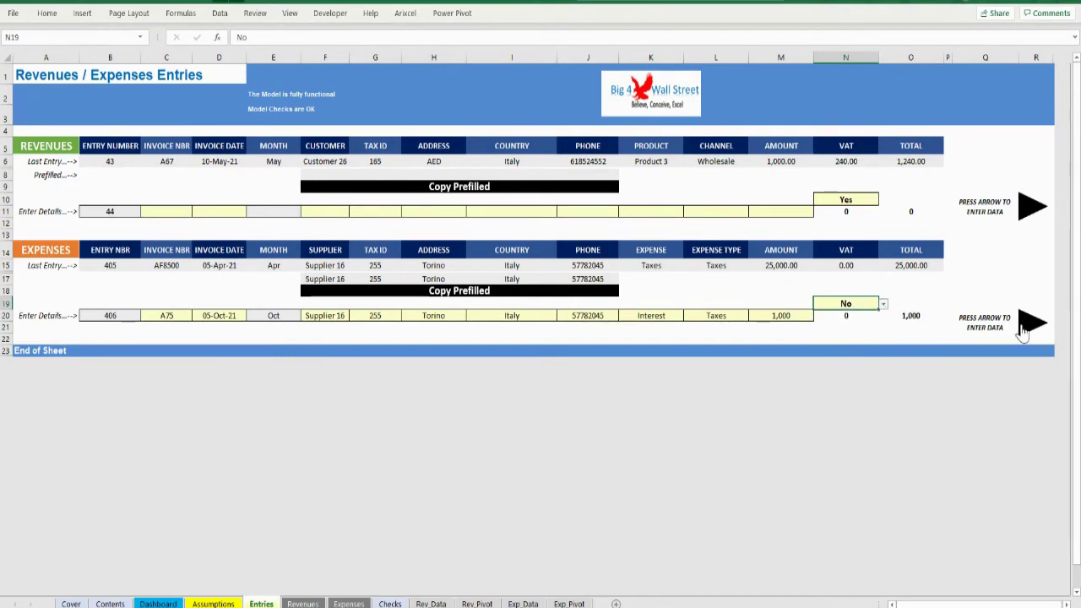
pyautogui.click(1030, 329)
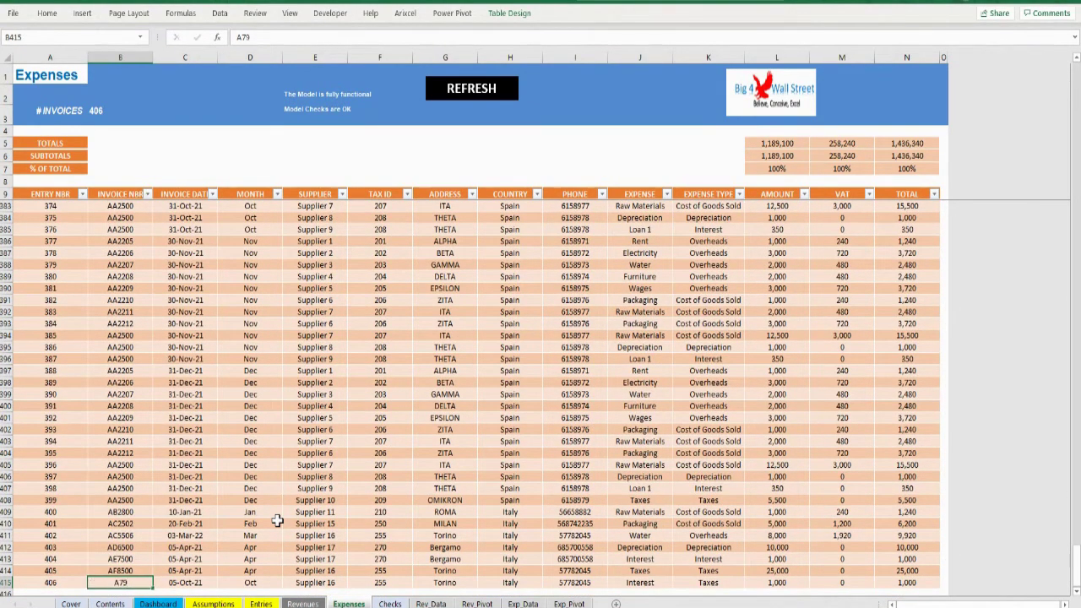
# - Check the newest row of the Expenses table and compare the Entries, Revenues and Expenses sheets
pyautogui.scroll(-1, 277, 521)
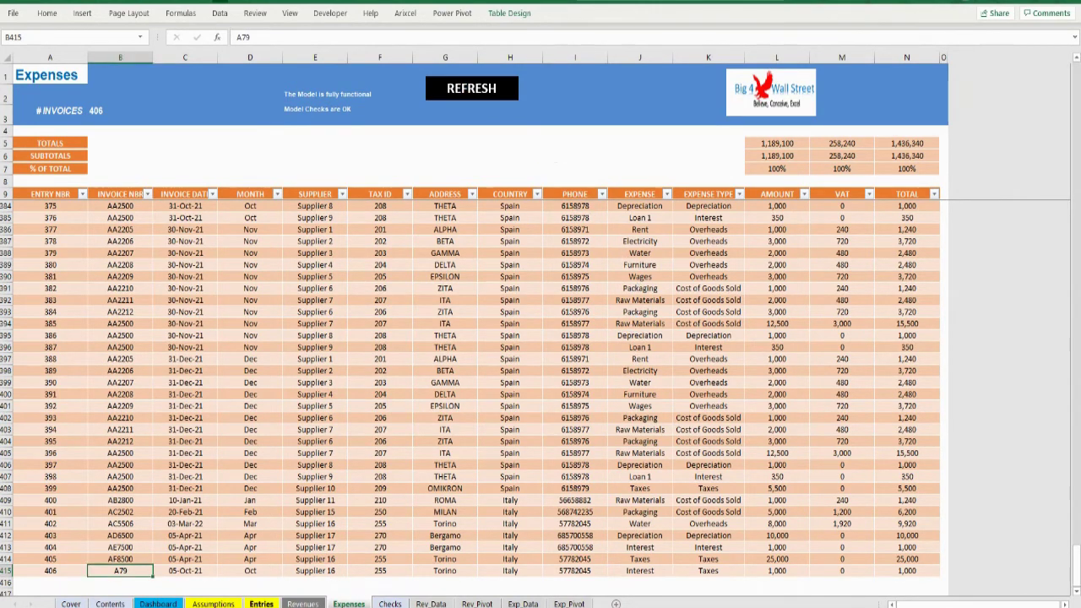
pyautogui.click(261, 603)
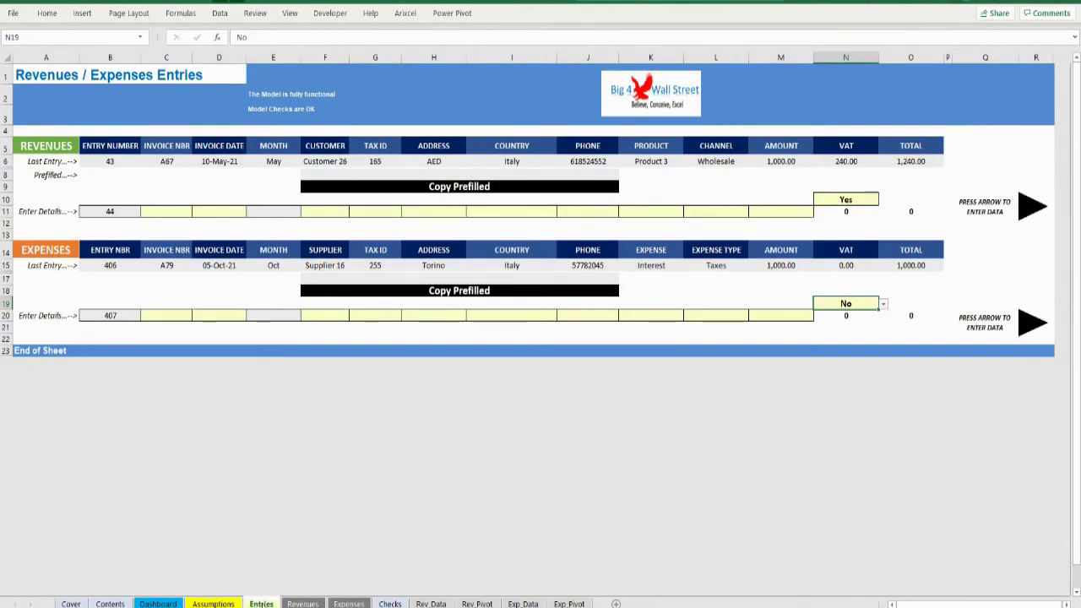
pyautogui.click(302, 604)
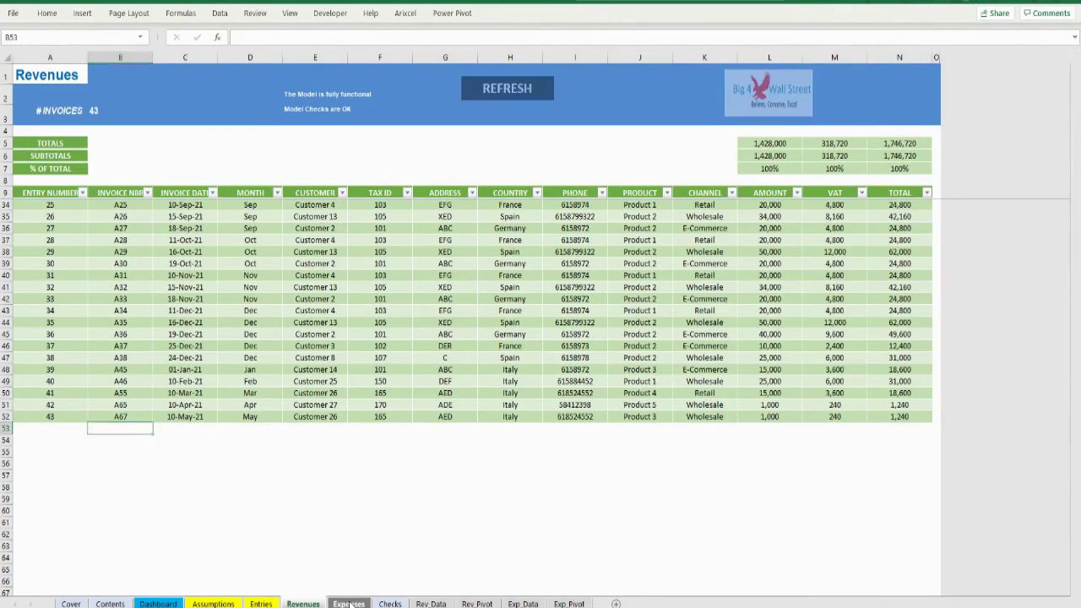
pyautogui.click(349, 604)
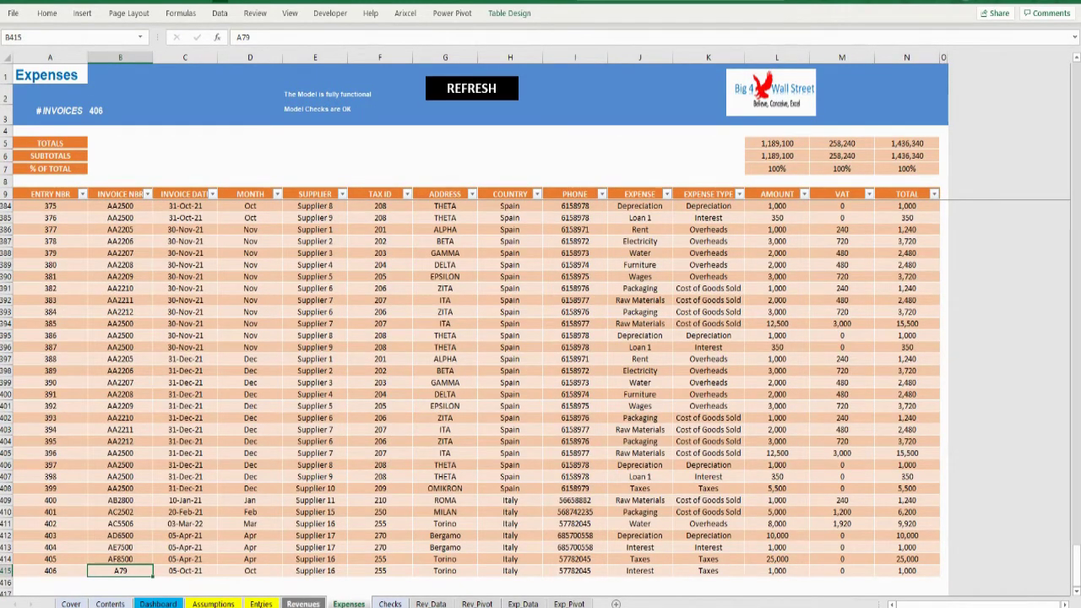
# - Set the end month on the Dashboard sheet to 12
pyautogui.click(158, 603)
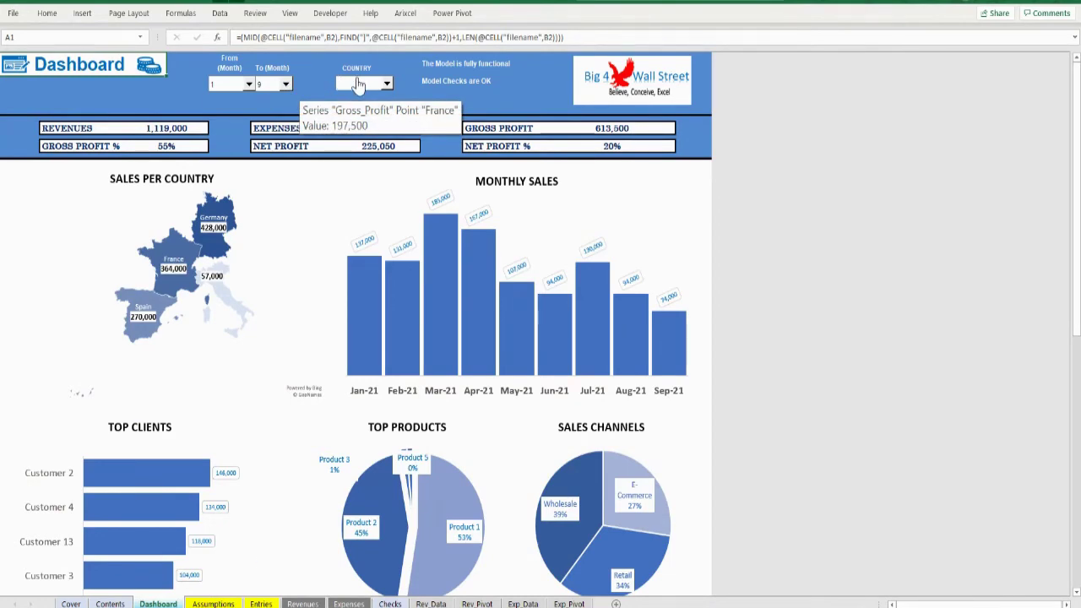
pyautogui.click(316, 85)
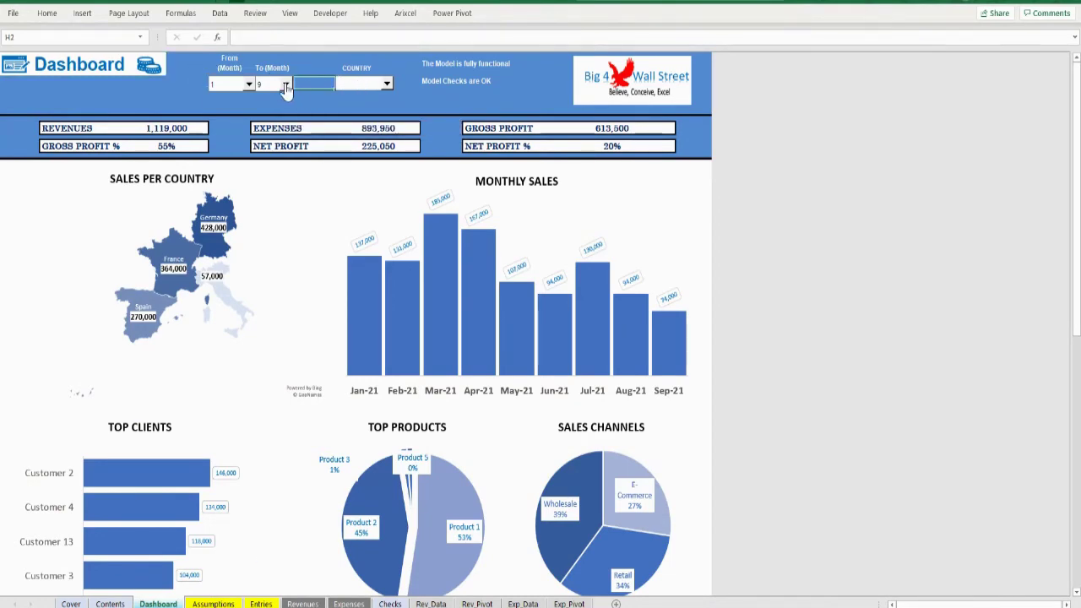
pyautogui.click(285, 85)
pyautogui.click(253, 167)
# - Filter the dashboard to France to review its charts and profit and loss table, and clear the country filter again
pyautogui.click(386, 84)
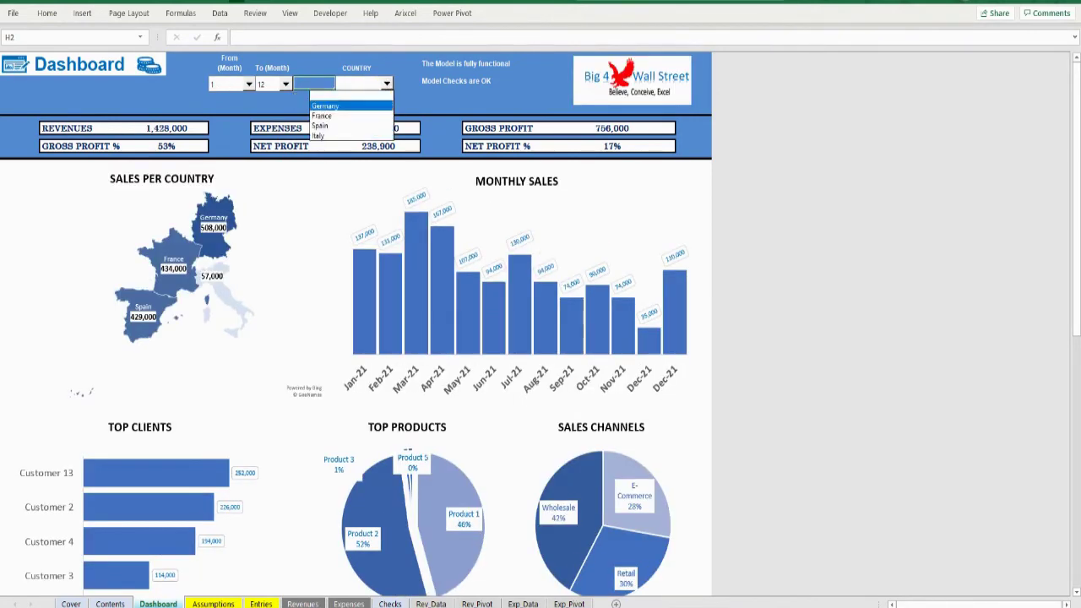
pyautogui.click(358, 94)
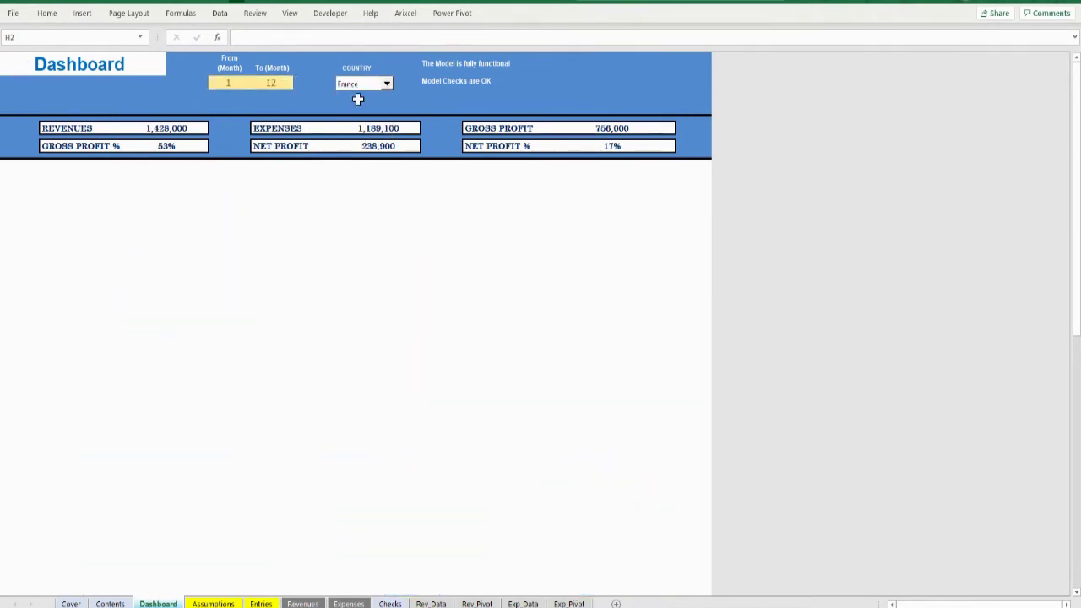
pyautogui.scroll(-4, 368, 244)
pyautogui.scroll(-2, 372, 247)
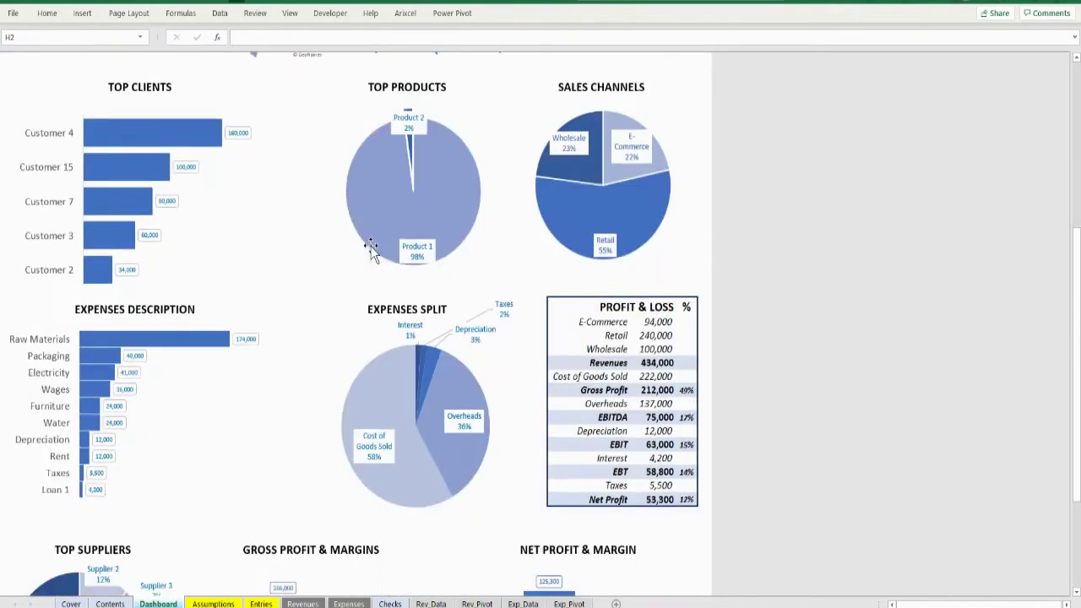
pyautogui.scroll(5, 374, 237)
pyautogui.click(385, 85)
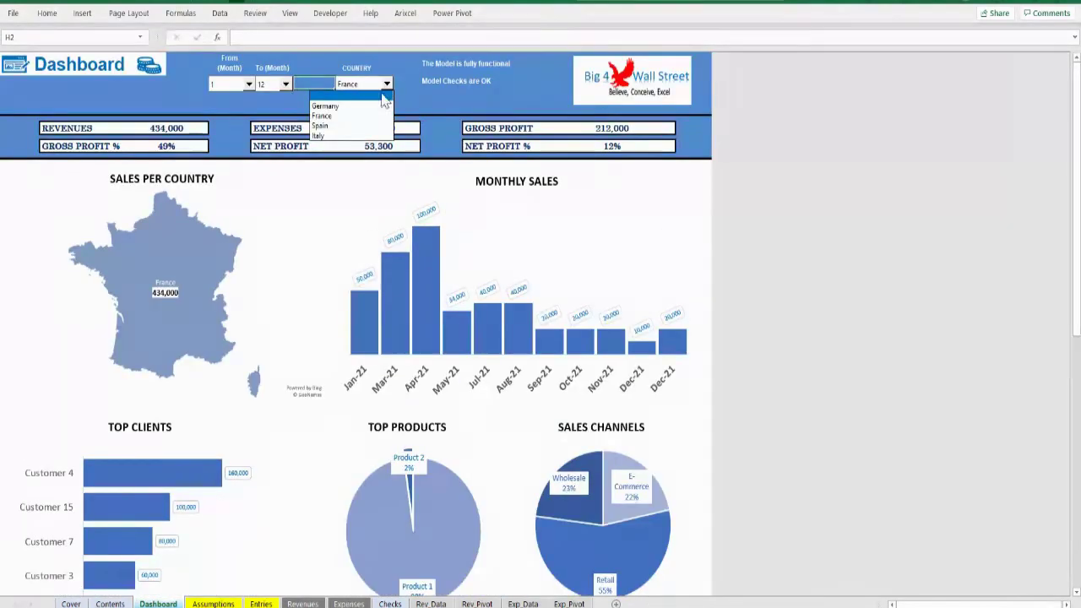
pyautogui.click(368, 107)
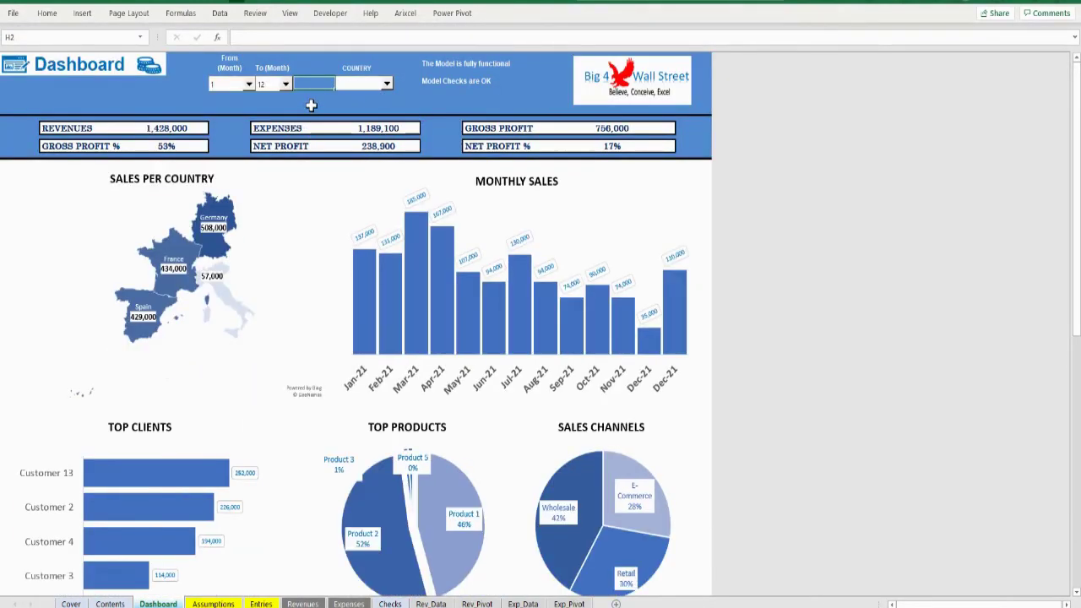
# - Set the dashboard's end month to 3 to view the shorter period, and return it to 12
pyautogui.click(286, 85)
pyautogui.scroll(3, 253, 127)
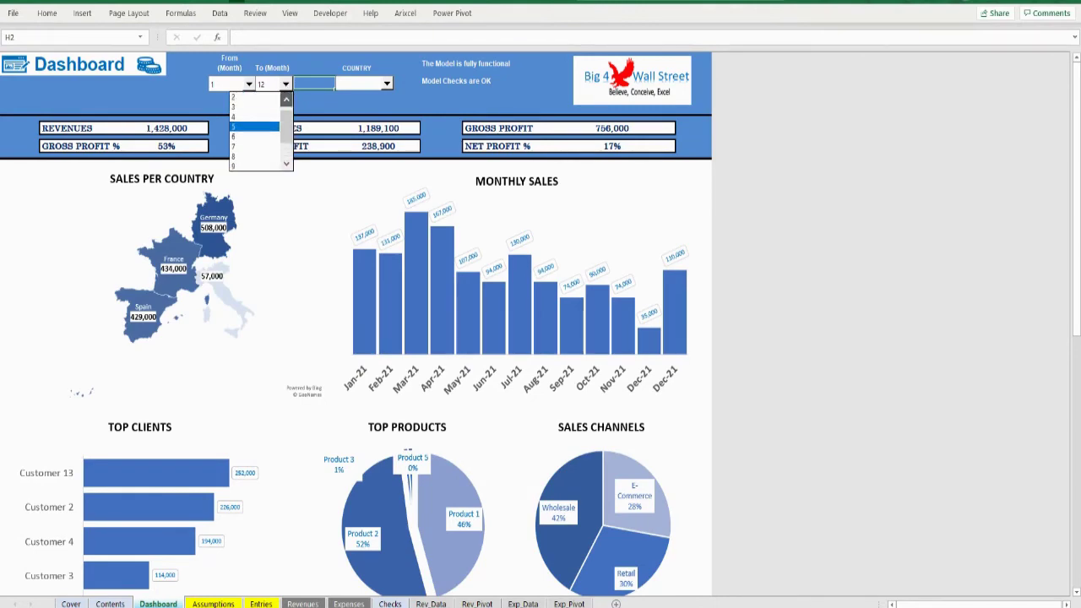
pyautogui.click(260, 115)
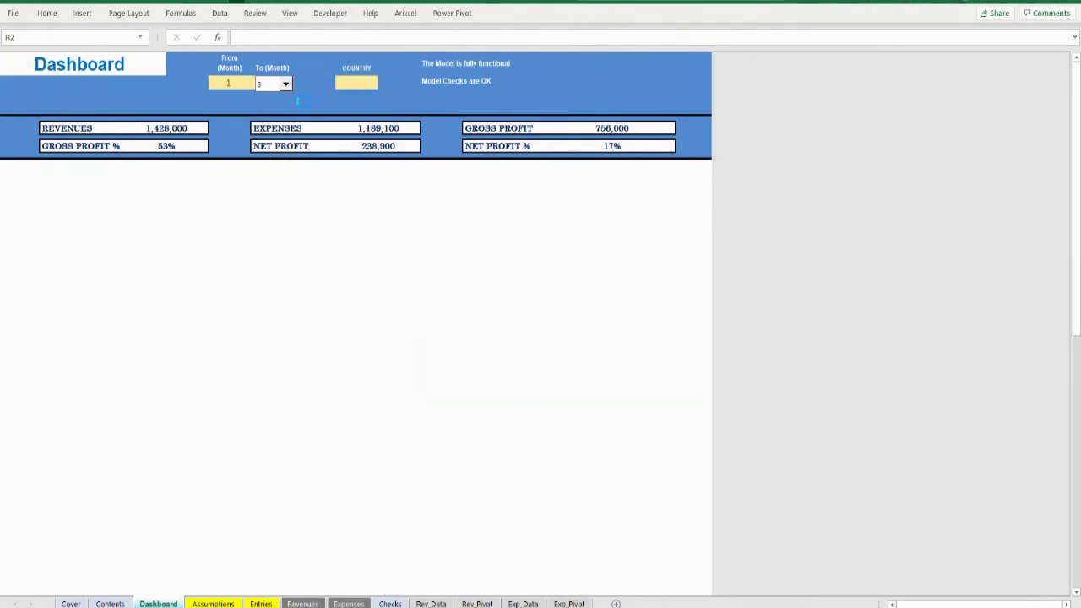
pyautogui.click(286, 84)
pyautogui.scroll(-2, 287, 123)
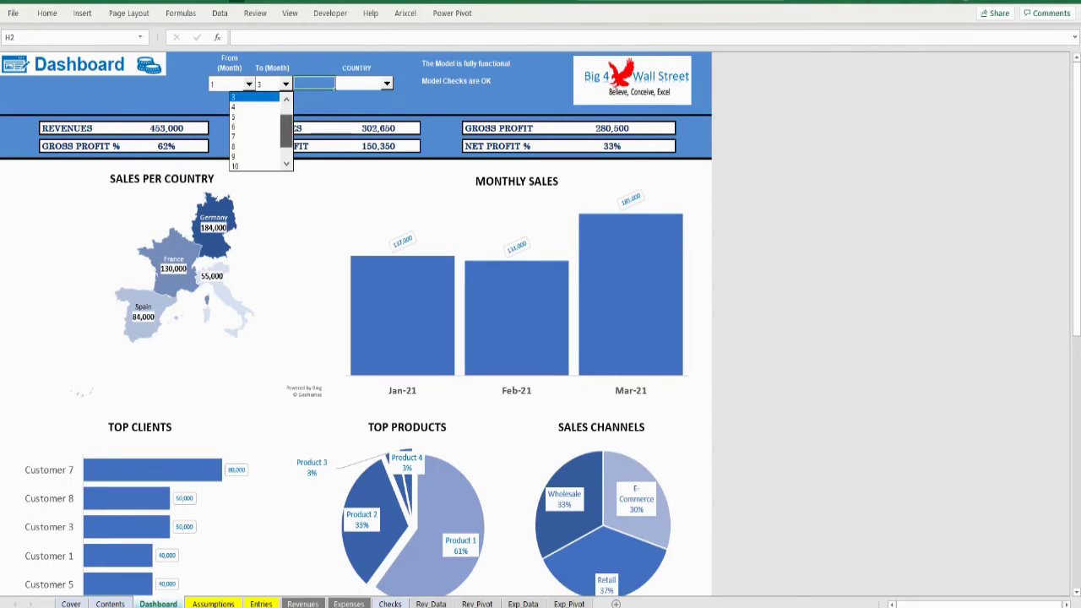
pyautogui.click(256, 165)
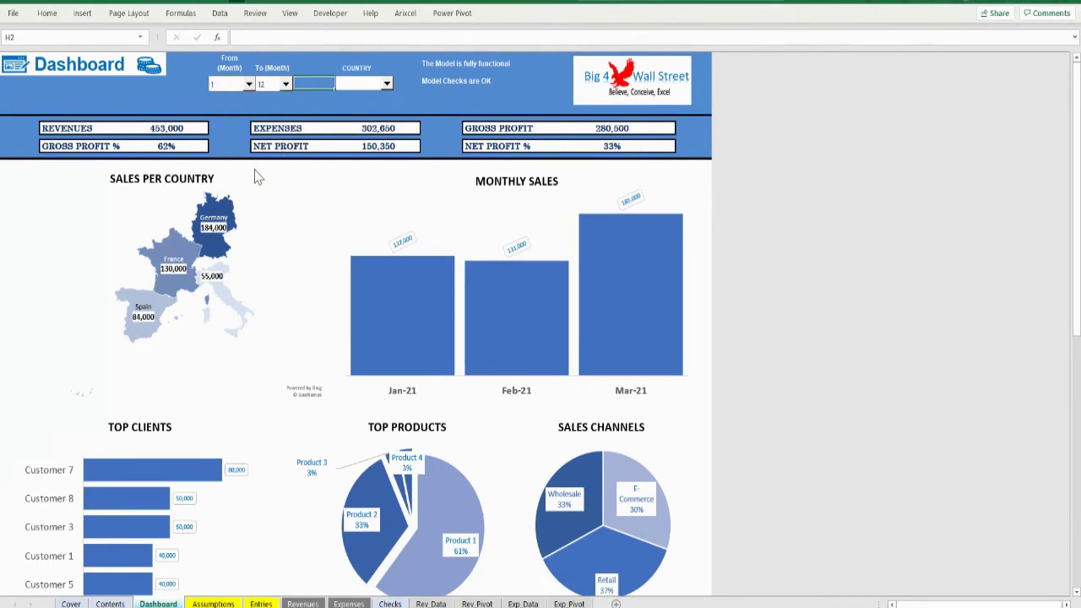
pyautogui.click(338, 107)
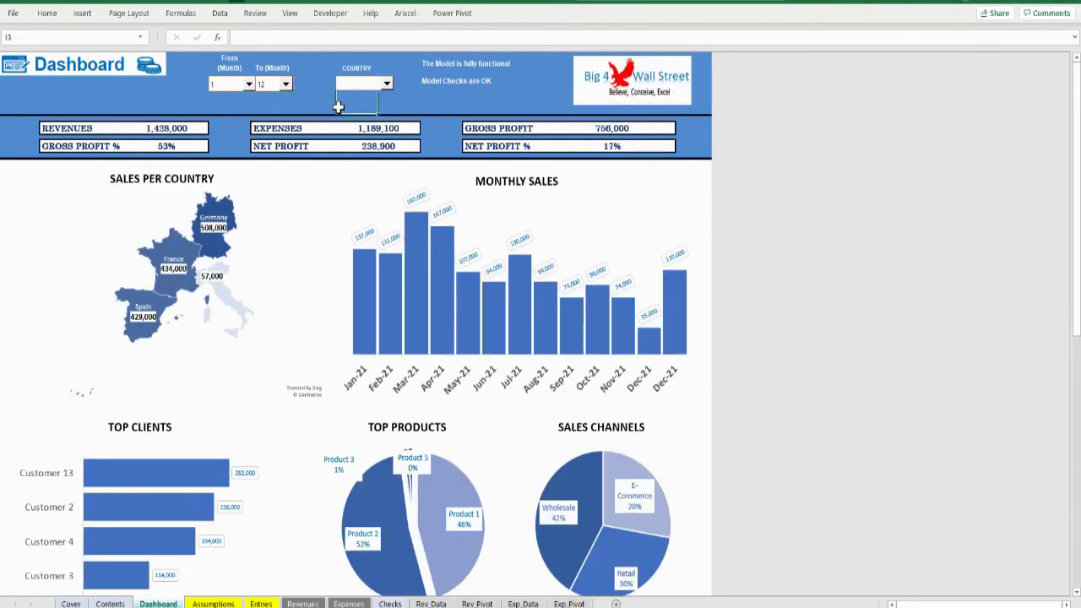
# - Examine the full-year dashboard charts for sales, clients, products, expenses, suppliers and profit margins, plus the profit and loss table
pyautogui.scroll(-3, 346, 118)
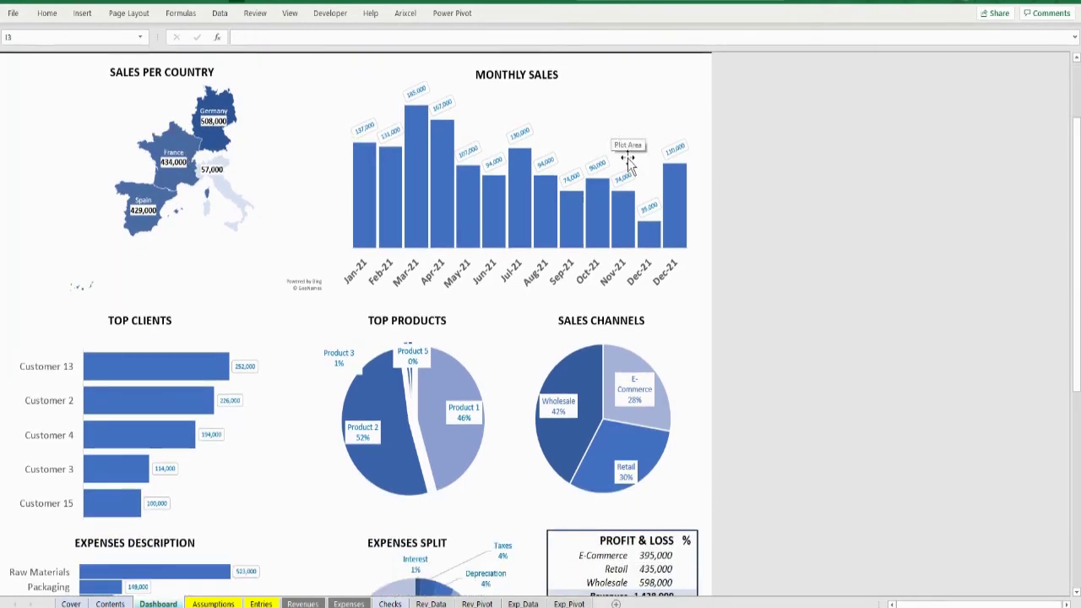
pyautogui.scroll(-5, 629, 144)
pyautogui.scroll(-2, 618, 166)
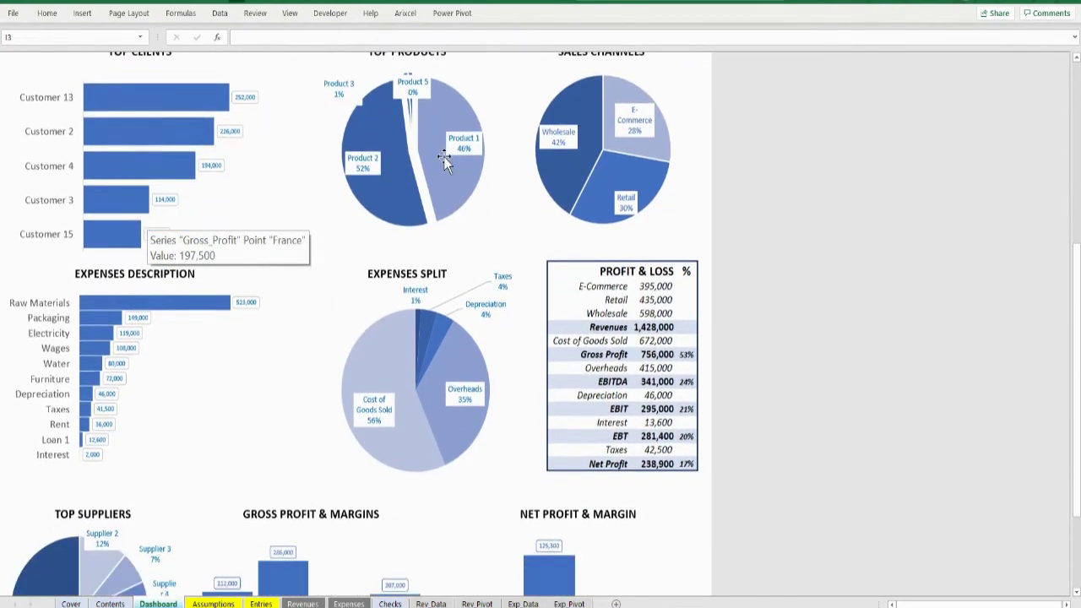
pyautogui.scroll(-2, 618, 166)
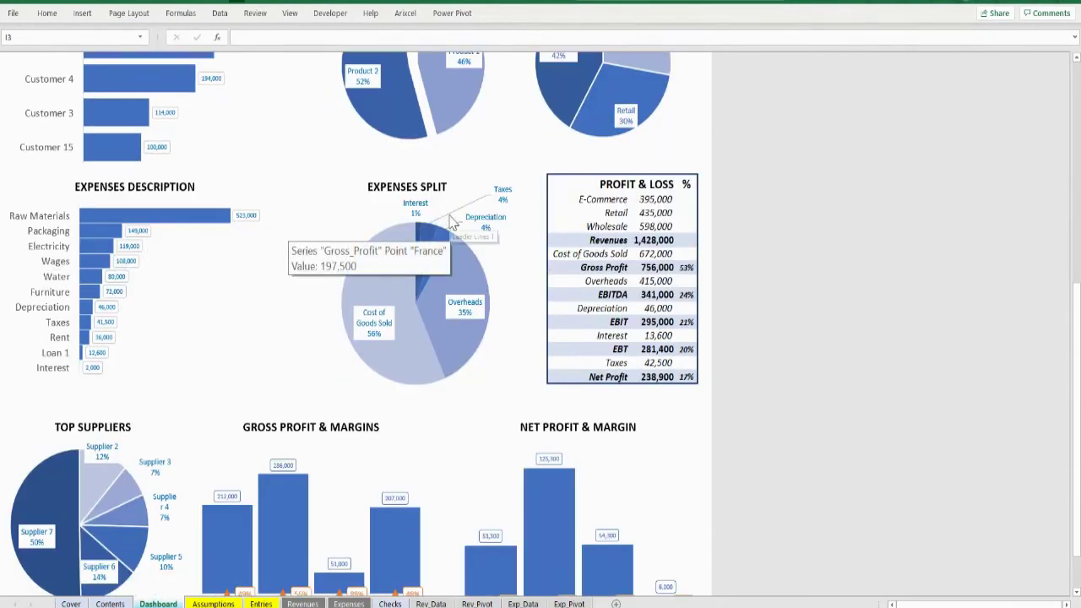
# - Review the gross profit and net profit margin charts by country at the end of the dashboard, and return to its header
pyautogui.scroll(-2, 604, 190)
pyautogui.scroll(-3, 577, 250)
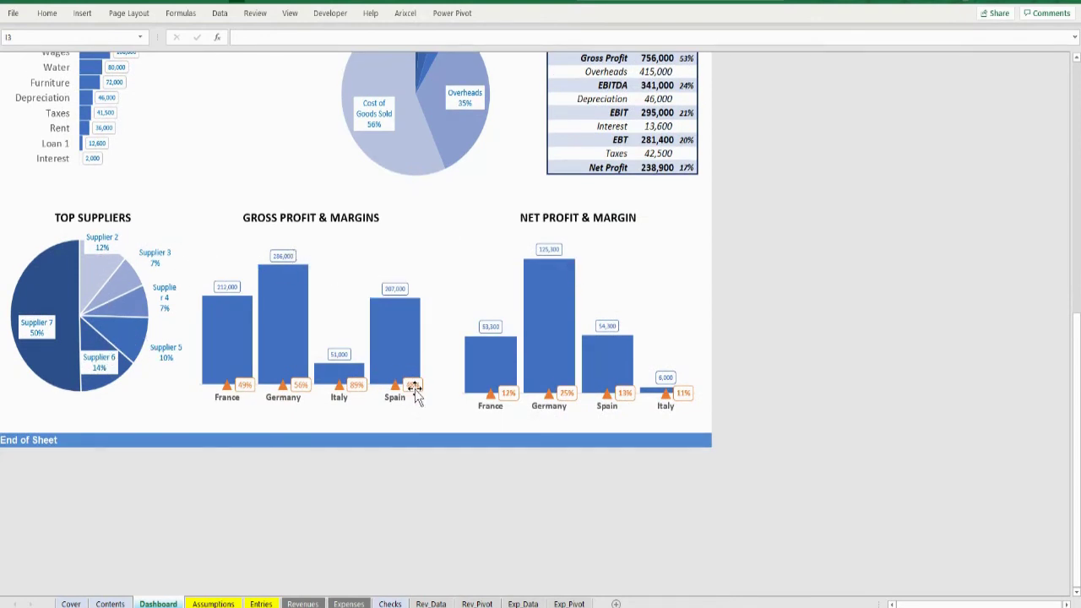
pyautogui.moveTo(667, 404)
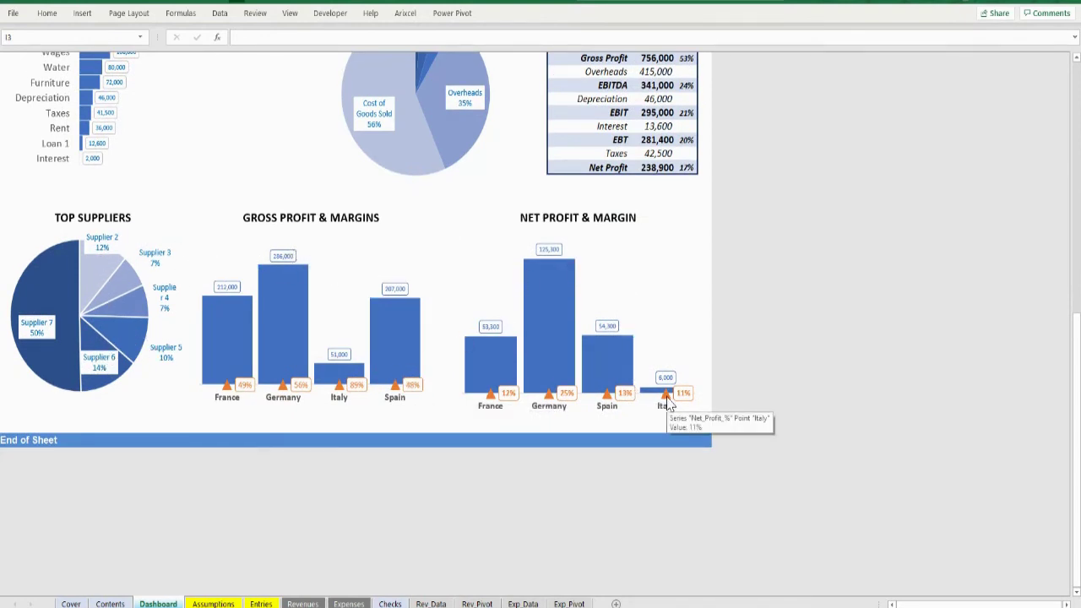
pyautogui.scroll(15, 603, 324)
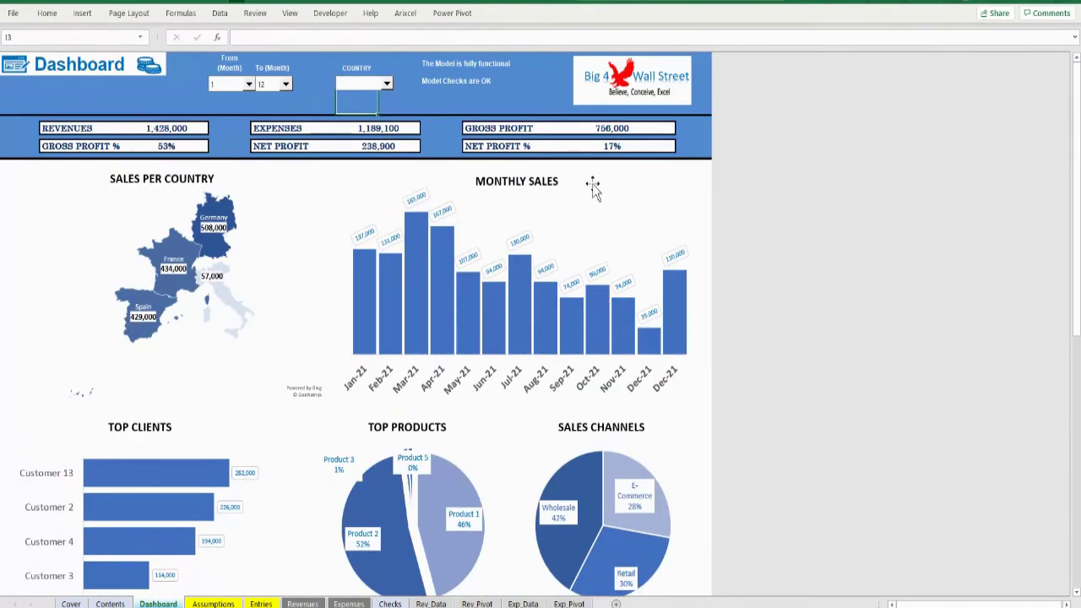
pyautogui.click(508, 106)
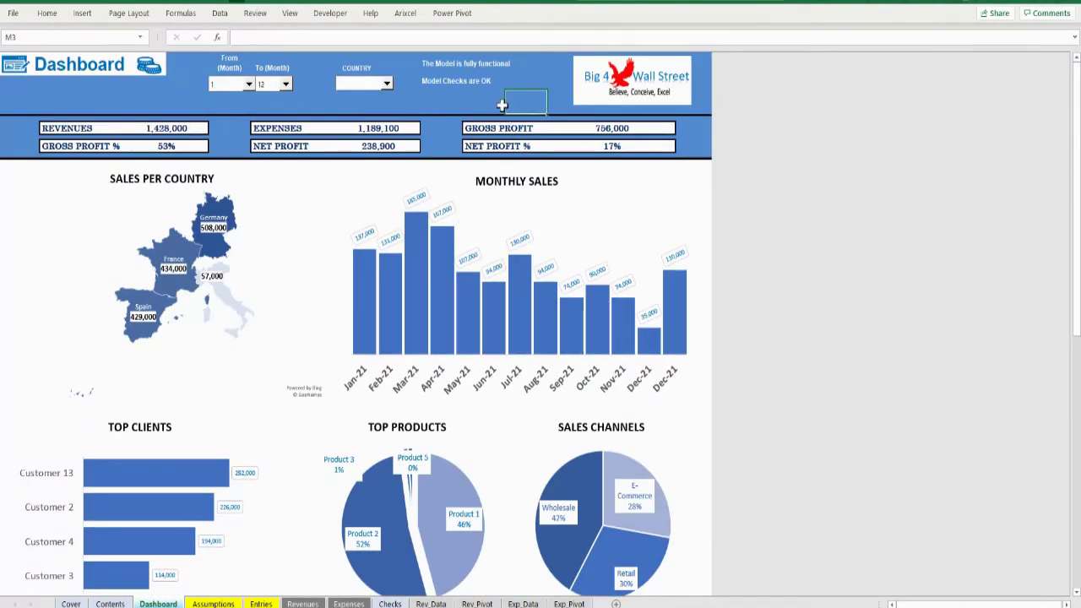
pyautogui.click(287, 84)
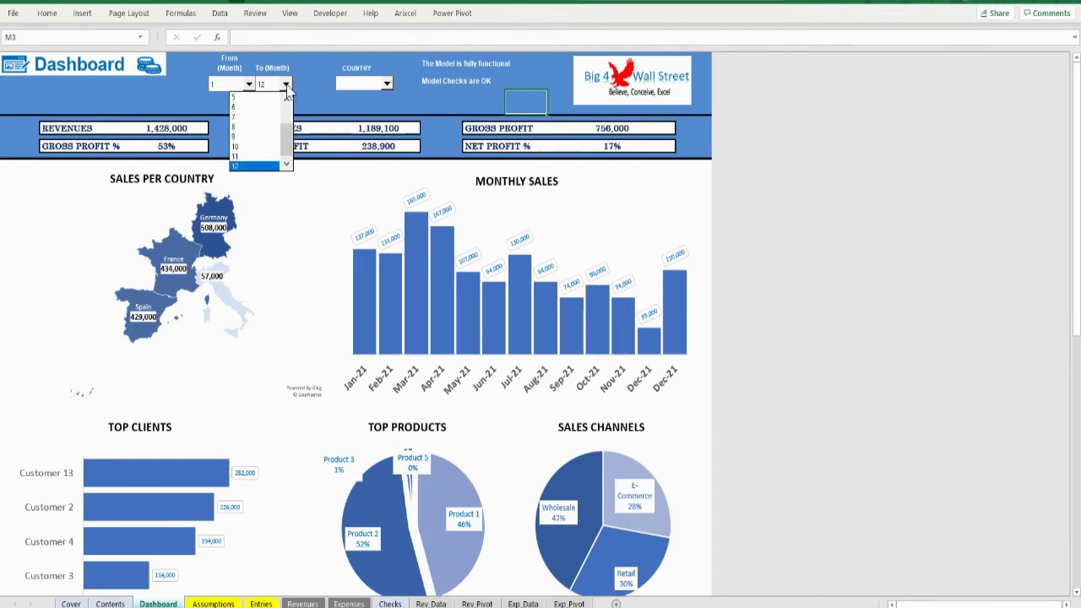
pyautogui.click(295, 84)
pyautogui.click(302, 98)
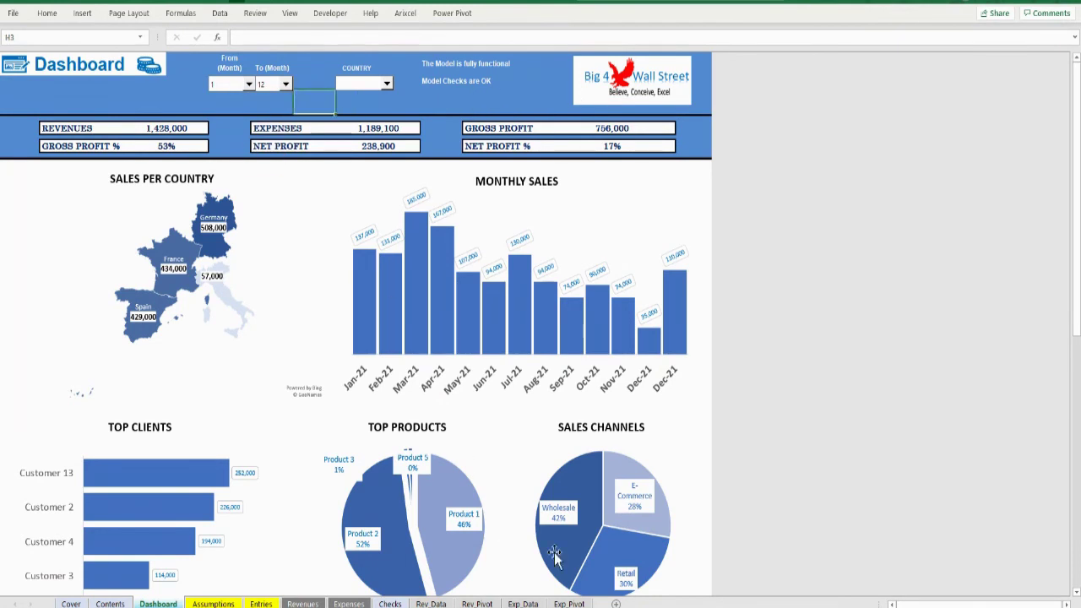
# - Open the Checks sheet to review the model completion alert and the revenues, expenses and dashboard checks
pyautogui.click(389, 603)
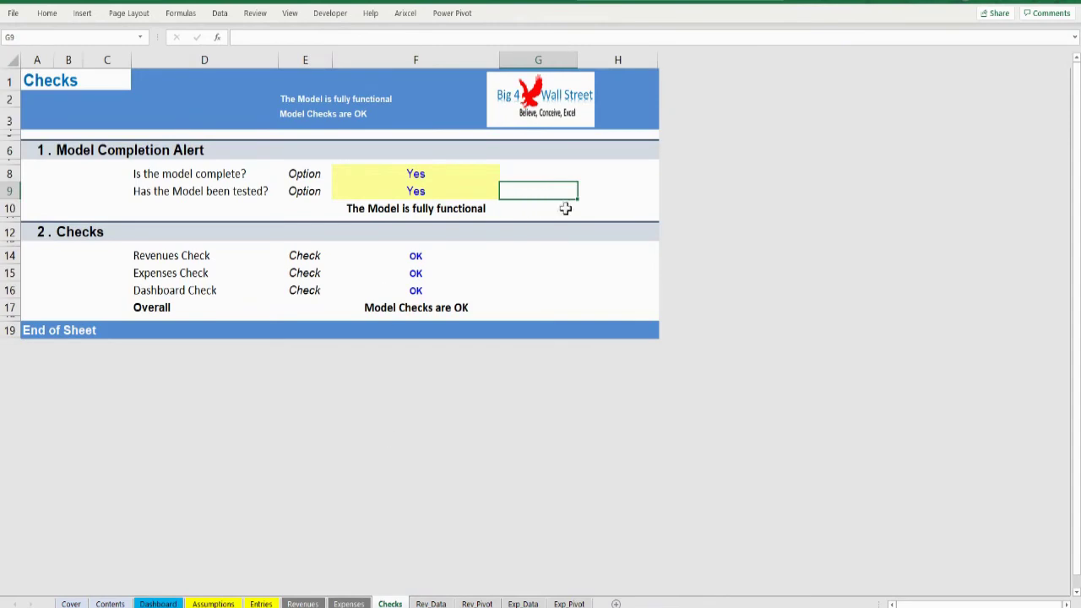